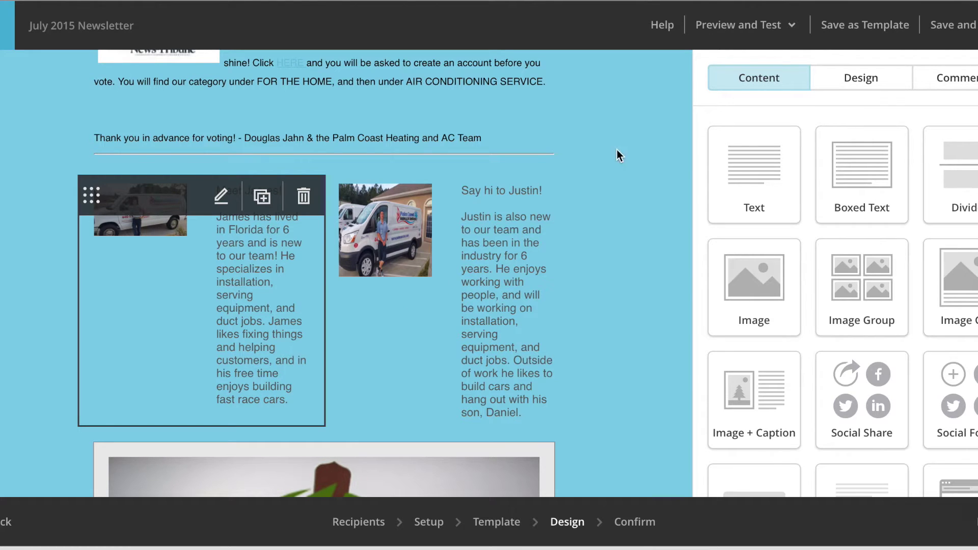
# Open the Image With Caption editor for Justin's photo block
pyautogui.moveTo(403, 212)
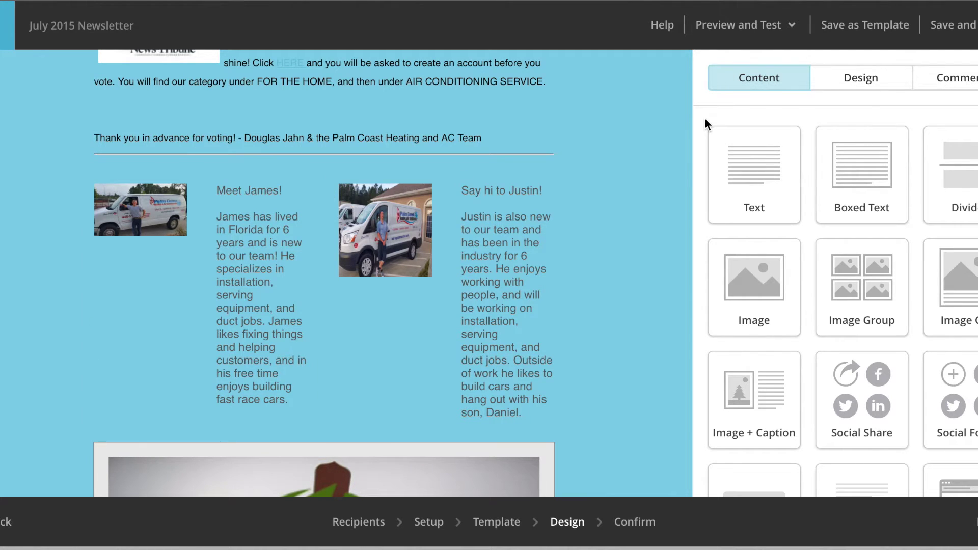
pyautogui.moveTo(465, 203)
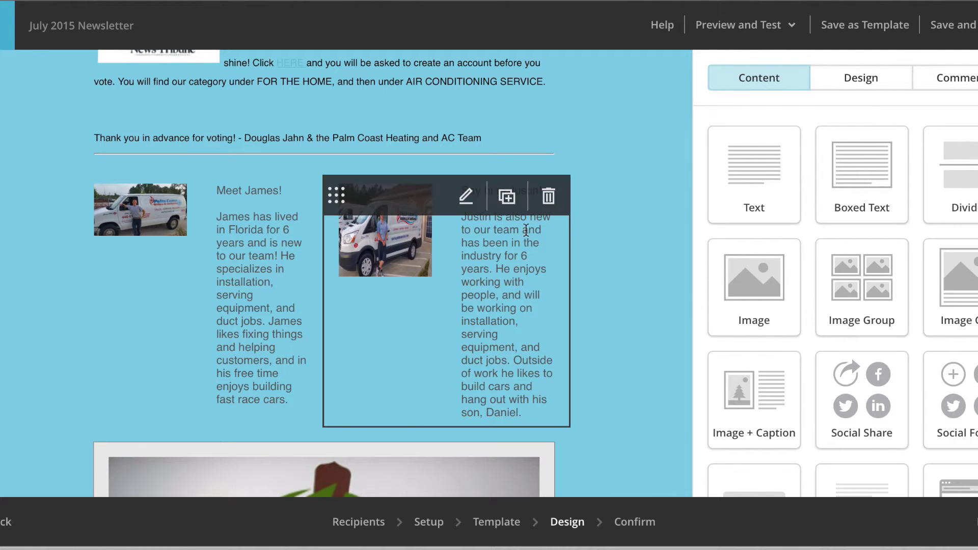
pyautogui.click(465, 202)
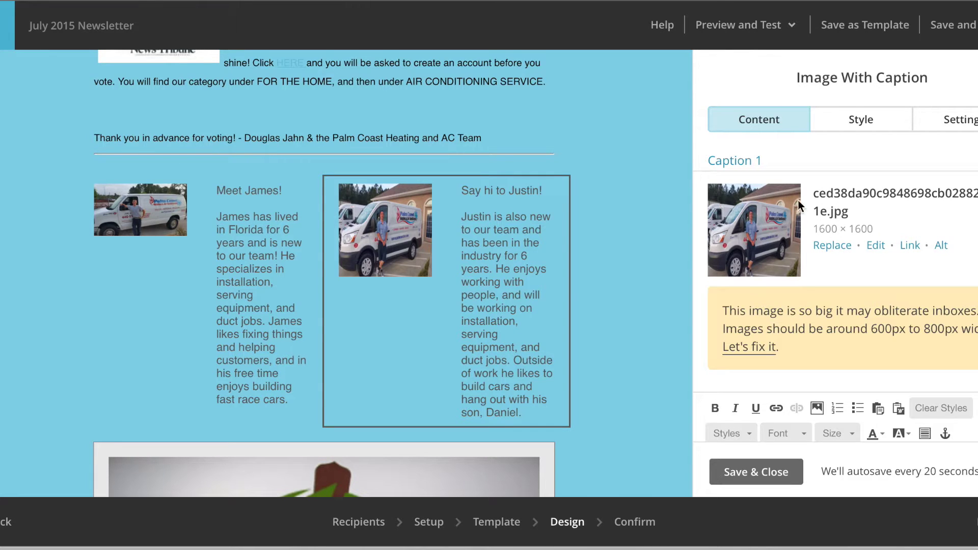
# Close Justin's Image With Caption editor without changes, returning to the content block palette
pyautogui.scroll(-3, 837, 357)
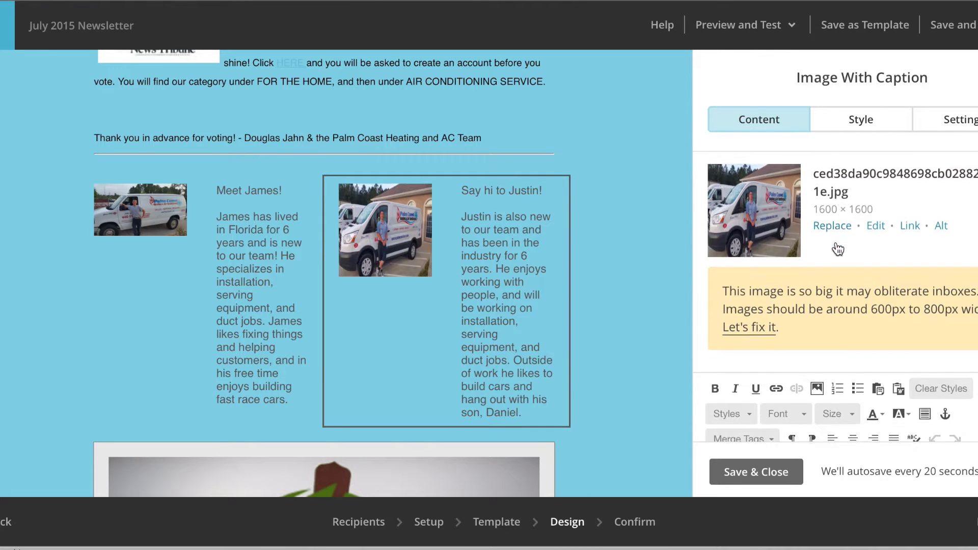
pyautogui.click(778, 483)
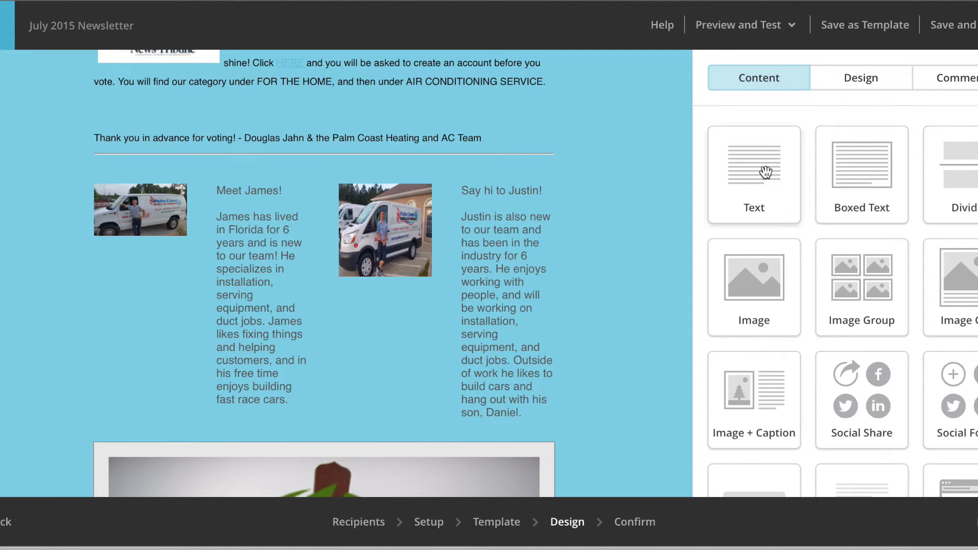
# Drag a Text block above the James and Justin photos and save it with its placeholder text
pyautogui.moveTo(758, 167); pyautogui.dragTo(487, 151)
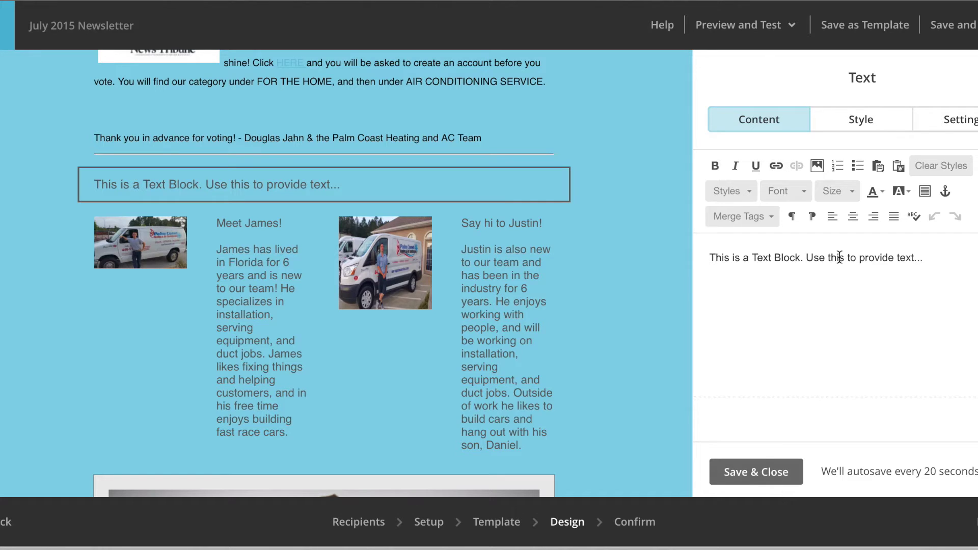
pyautogui.click(749, 481)
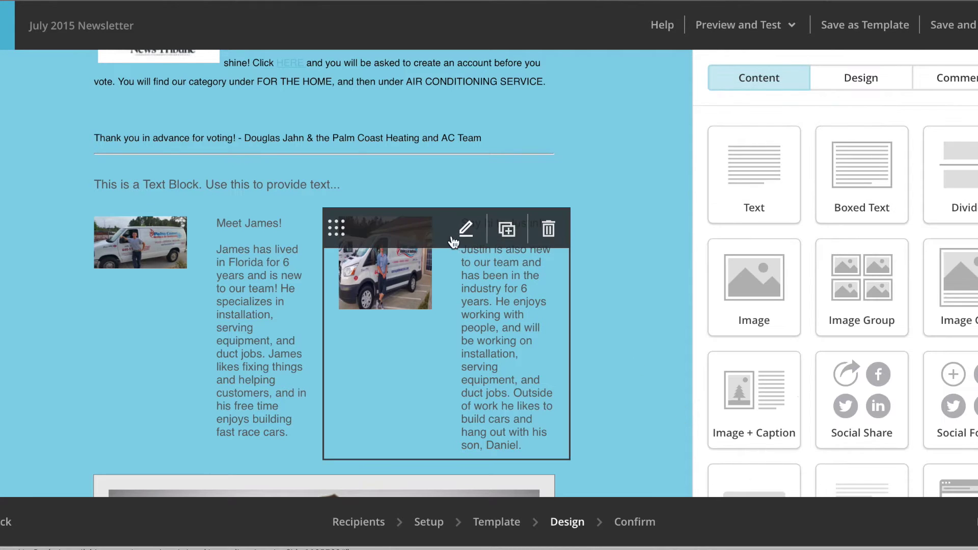
# Move James's caption bio into the new text block, replacing its placeholder text
pyautogui.click(221, 229)
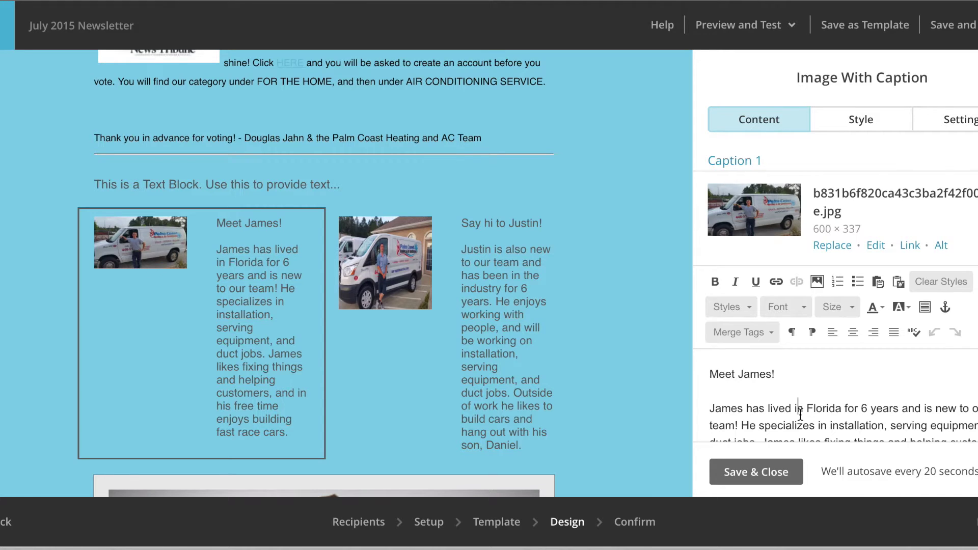
pyautogui.hotkey('ctrl', 'a')
pyautogui.hotkey('ctrl', 'c')
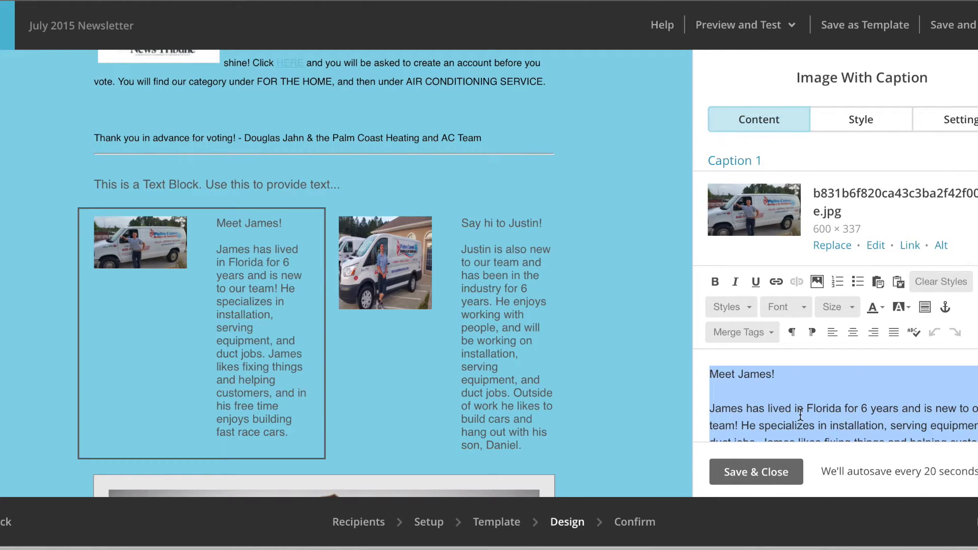
pyautogui.press('Delete')
pyautogui.click(750, 472)
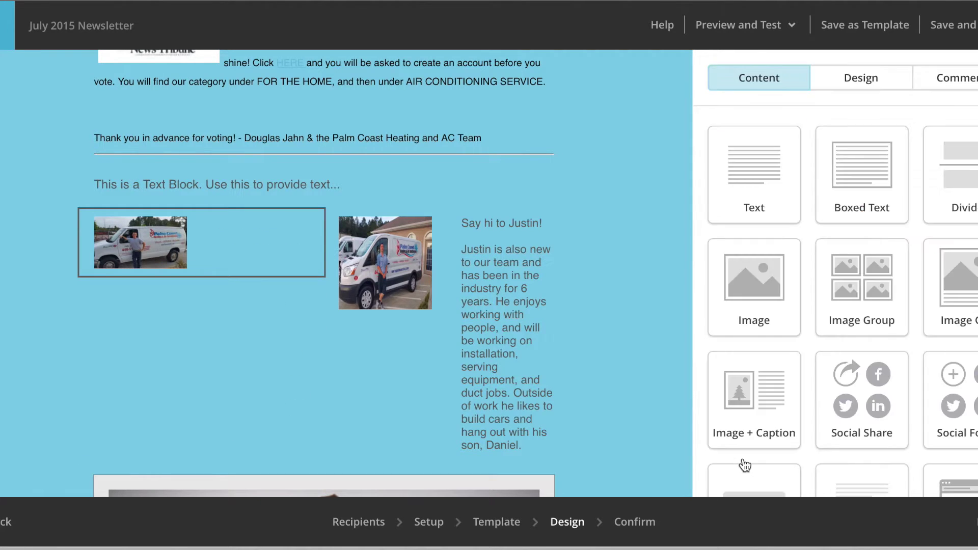
pyautogui.click(466, 188)
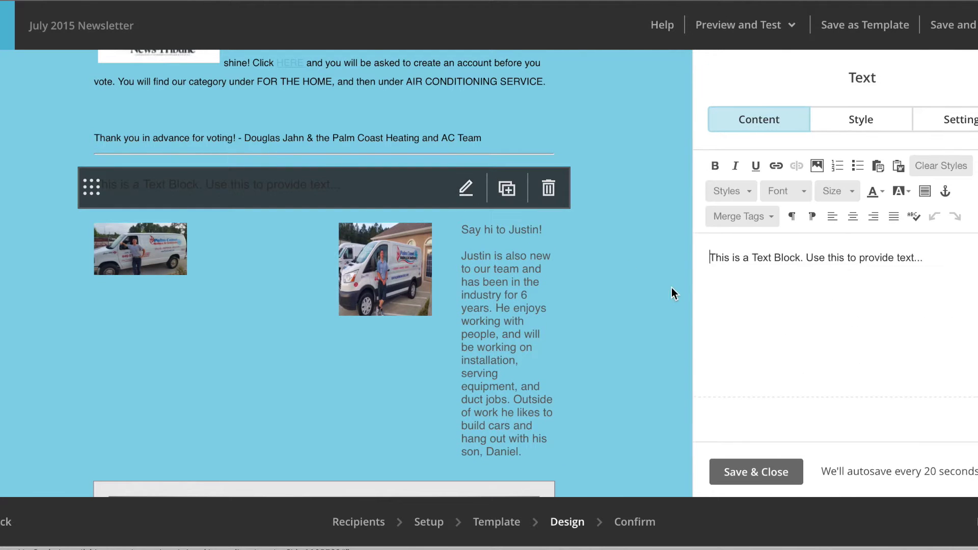
pyautogui.moveTo(918, 259); pyautogui.dragTo(681, 257)
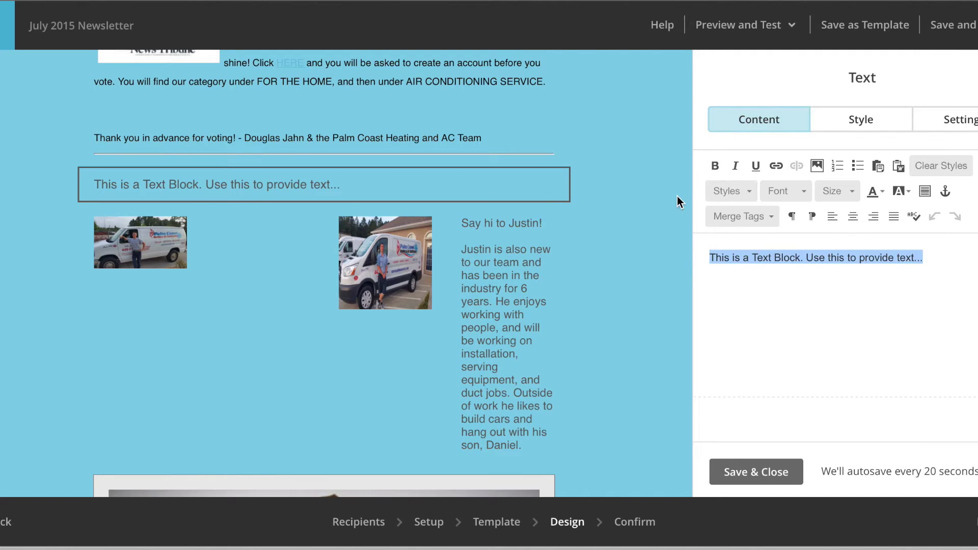
pyautogui.hotkey('ctrl', 'v')
pyautogui.click(756, 471)
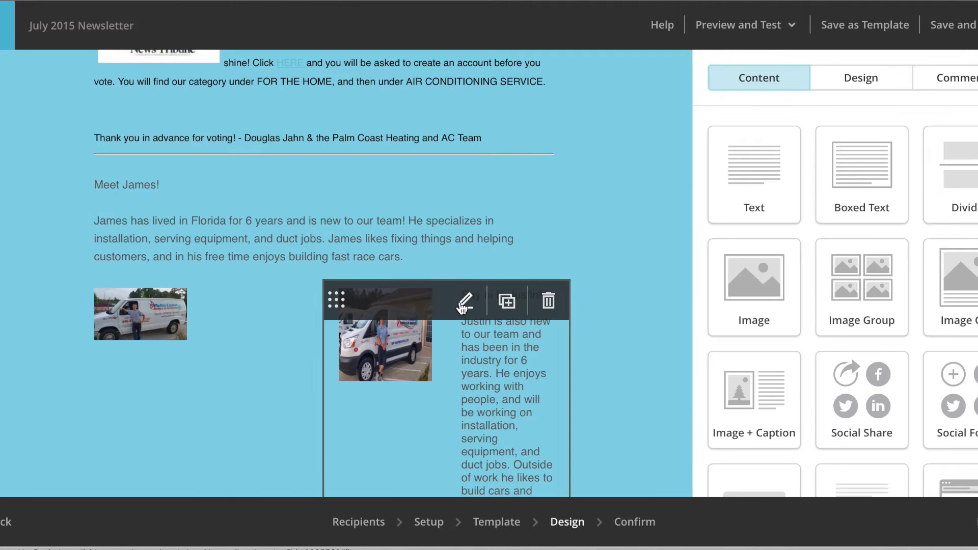
# Move Justin's caption bio into the same text block, below James's bio
pyautogui.click(464, 302)
pyautogui.scroll(-4, 772, 395)
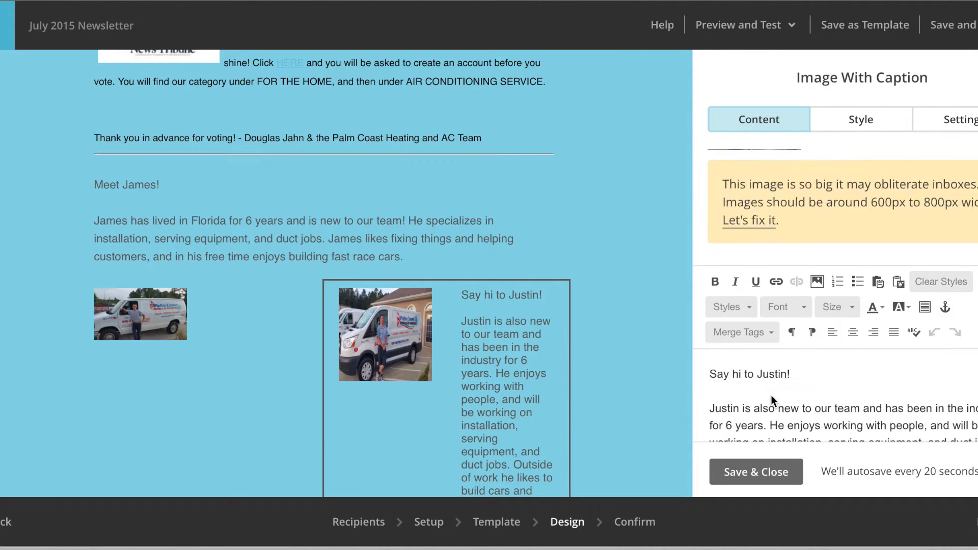
pyautogui.hotkey('ctrl', 'a')
pyautogui.hotkey('ctrl', 'c')
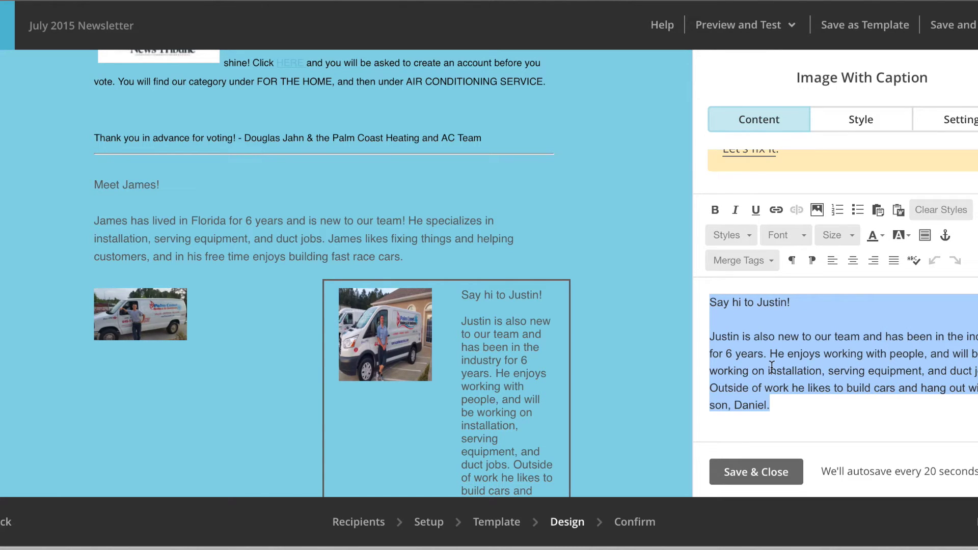
pyautogui.press('BackSpace')
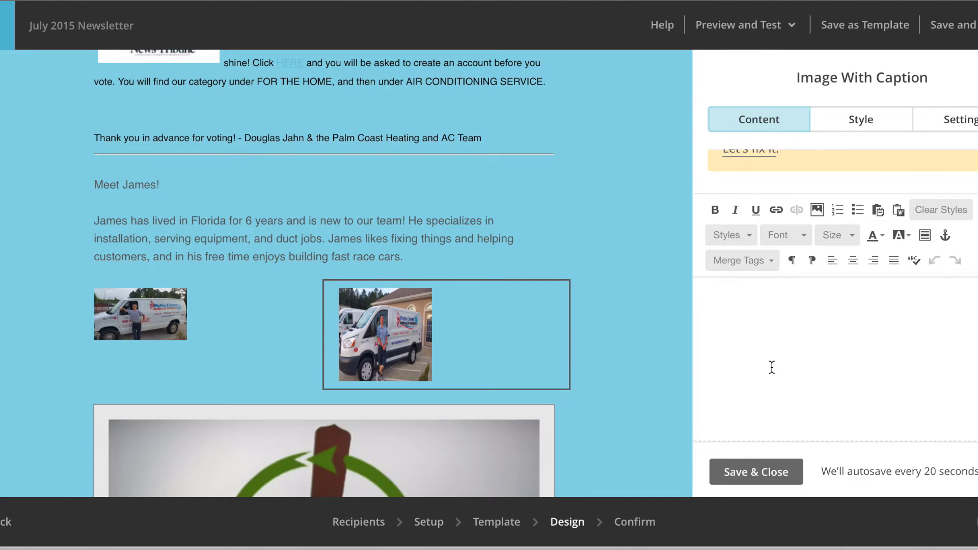
pyautogui.click(749, 471)
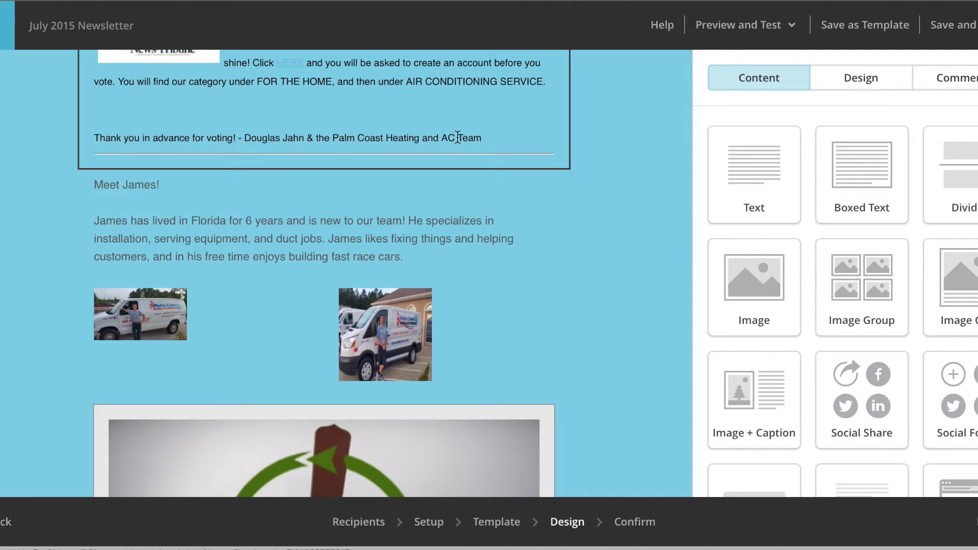
pyautogui.click(503, 152)
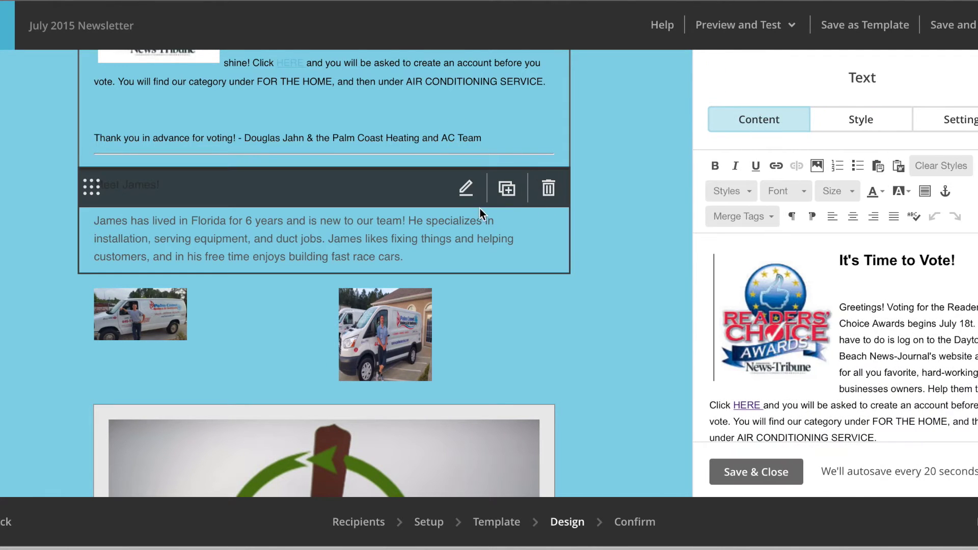
pyautogui.click(469, 228)
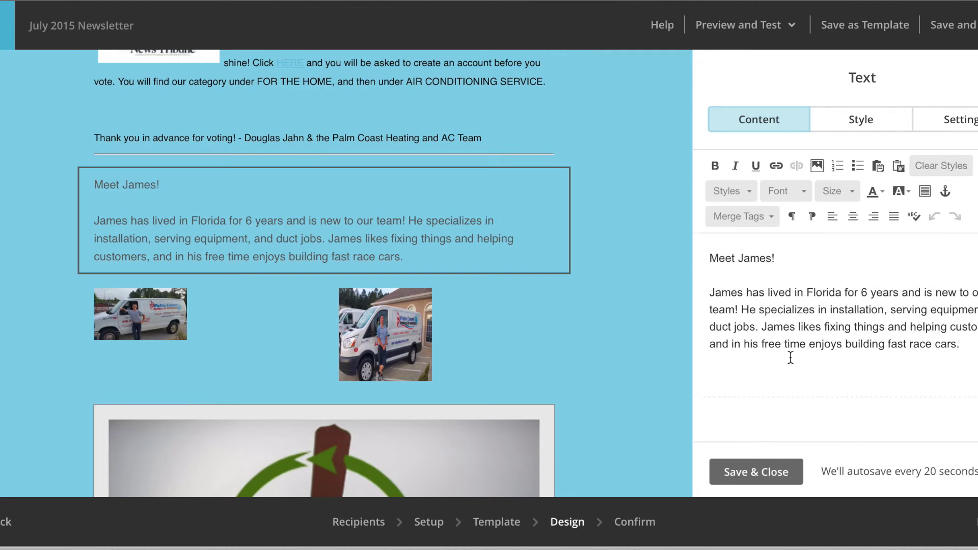
pyautogui.click(971, 351)
pyautogui.hotkey('ctrl', 'v')
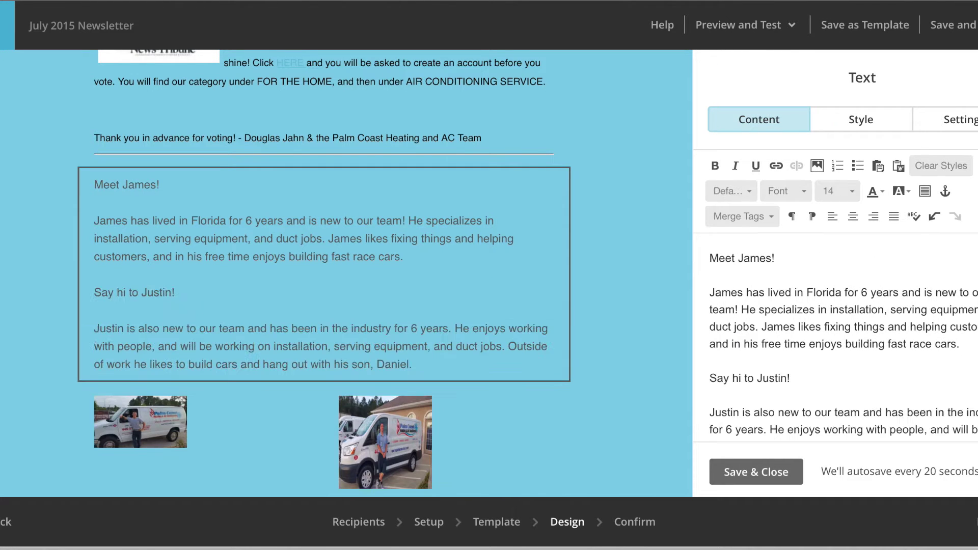
pyautogui.click(775, 473)
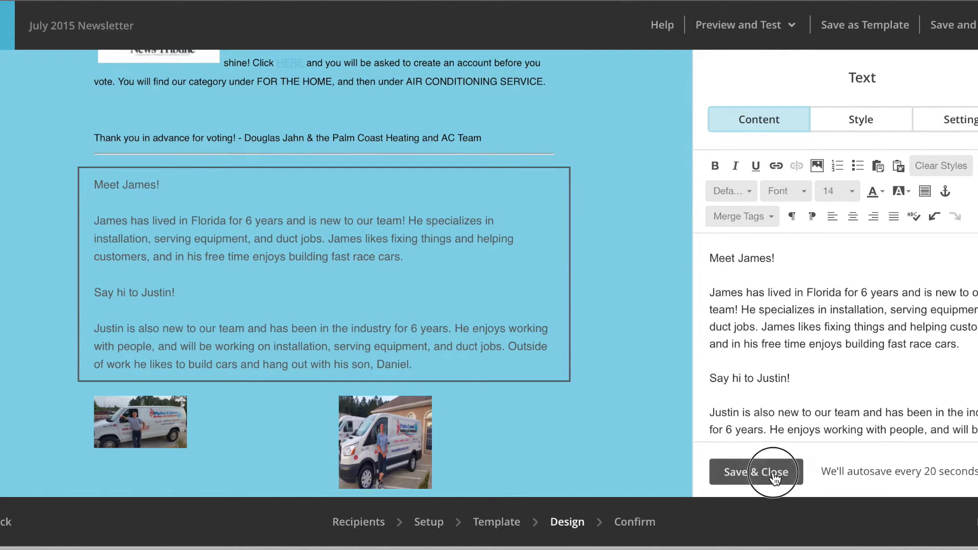
# Add a divider block below the thank-you line, above the Meet James text
pyautogui.scroll(-2, 476, 319)
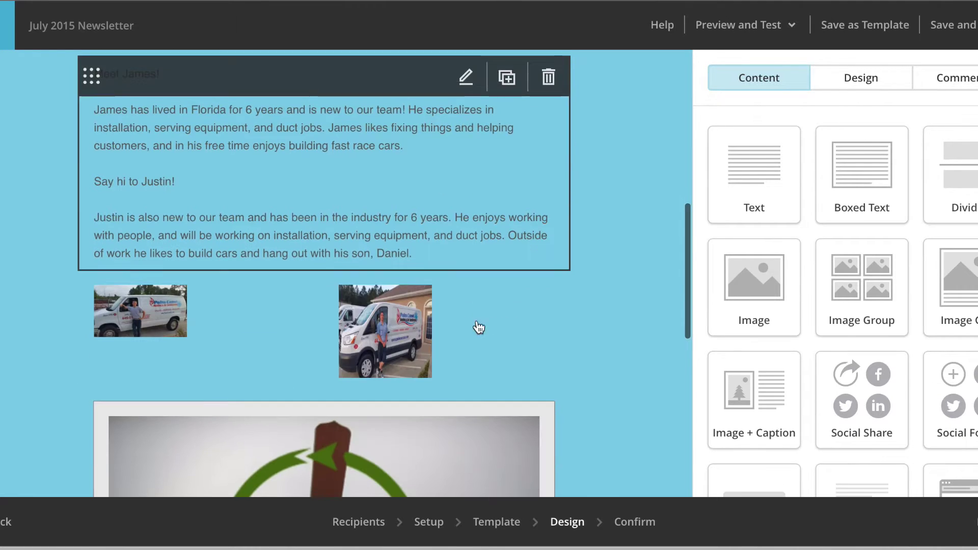
pyautogui.scroll(1, 476, 320)
pyautogui.scroll(-1, 476, 320)
pyautogui.scroll(2, 479, 301)
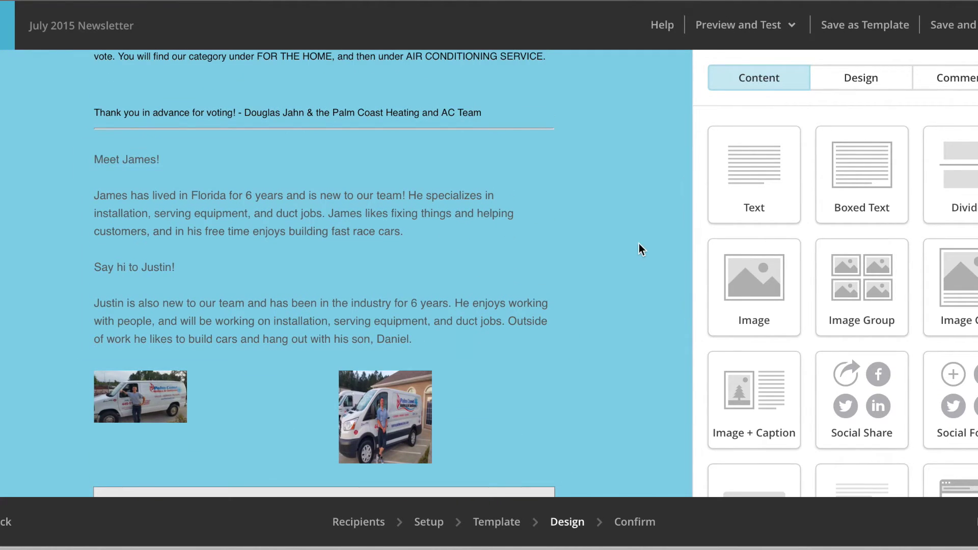
pyautogui.moveTo(964, 184); pyautogui.dragTo(356, 101)
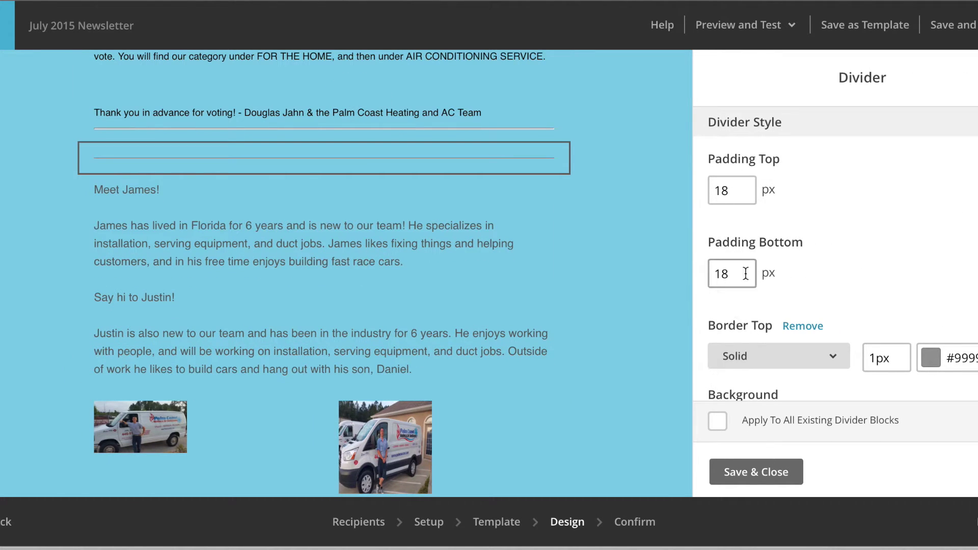
pyautogui.click(755, 472)
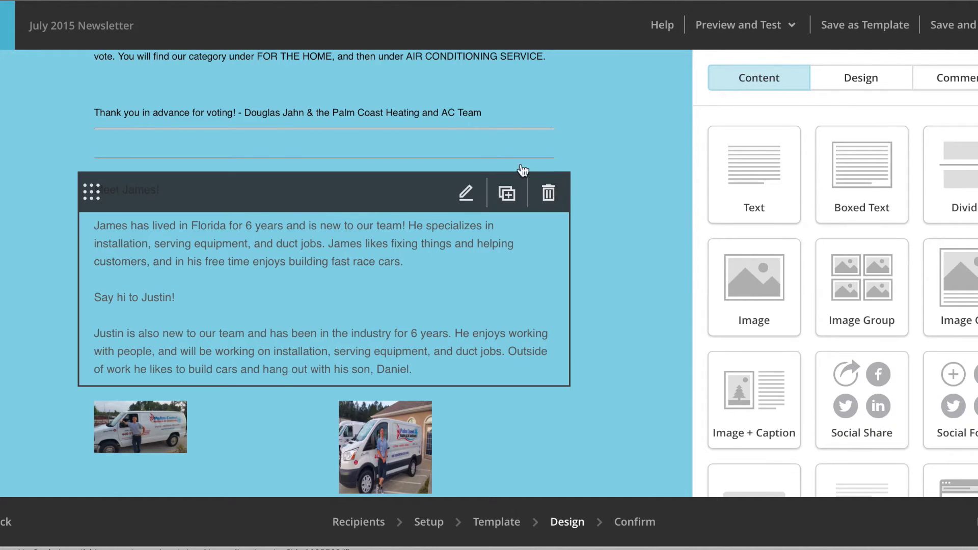
# Change the divider's top border colour from grey to near-black
pyautogui.click(465, 164)
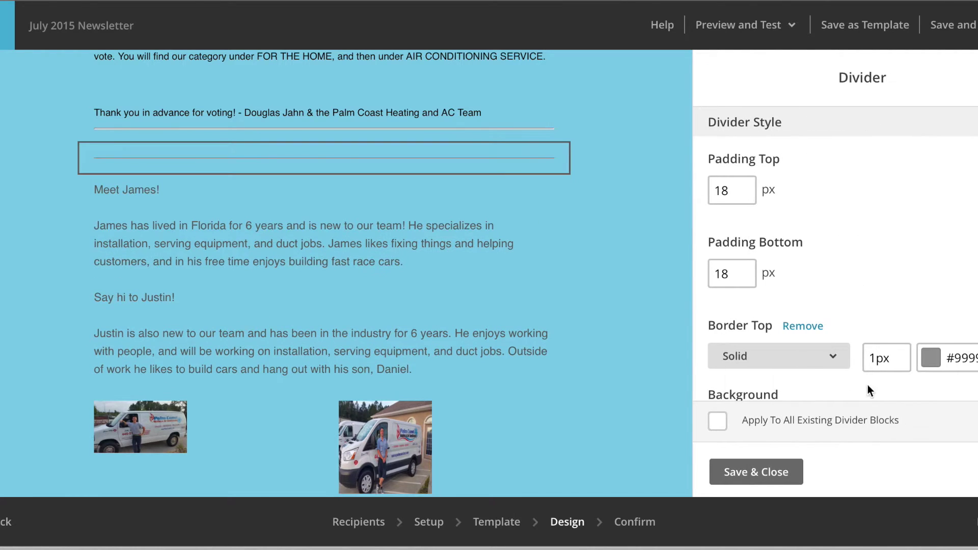
pyautogui.click(928, 360)
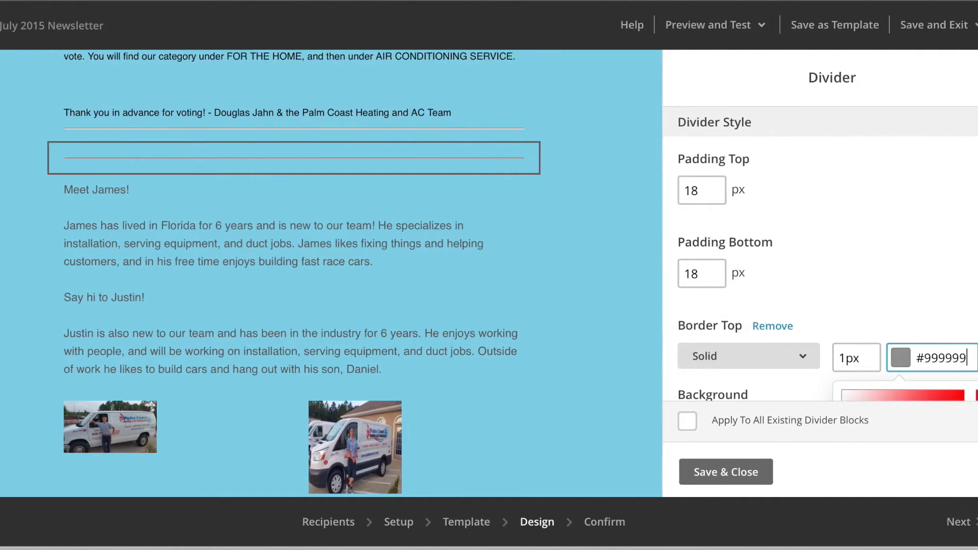
pyautogui.click(931, 358)
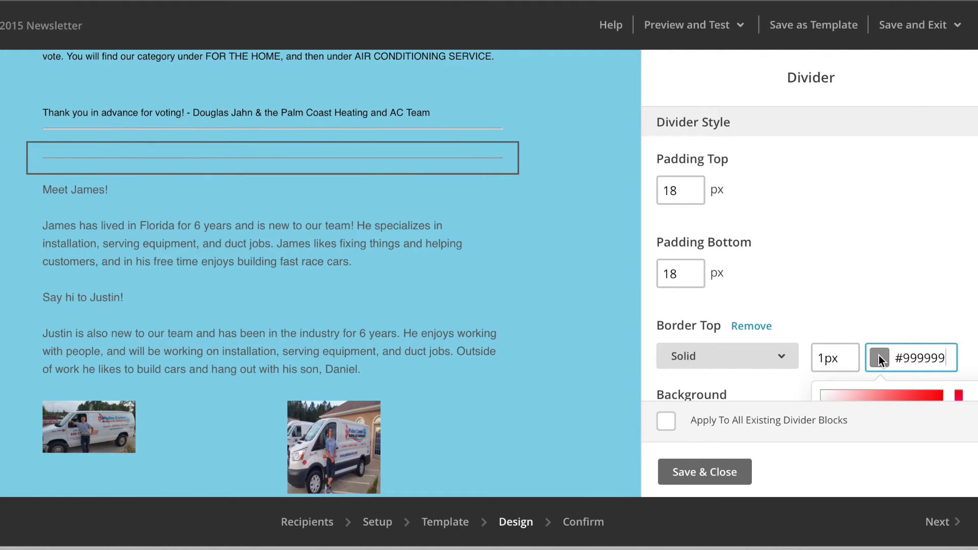
pyautogui.click(917, 359)
pyautogui.scroll(-3, 835, 341)
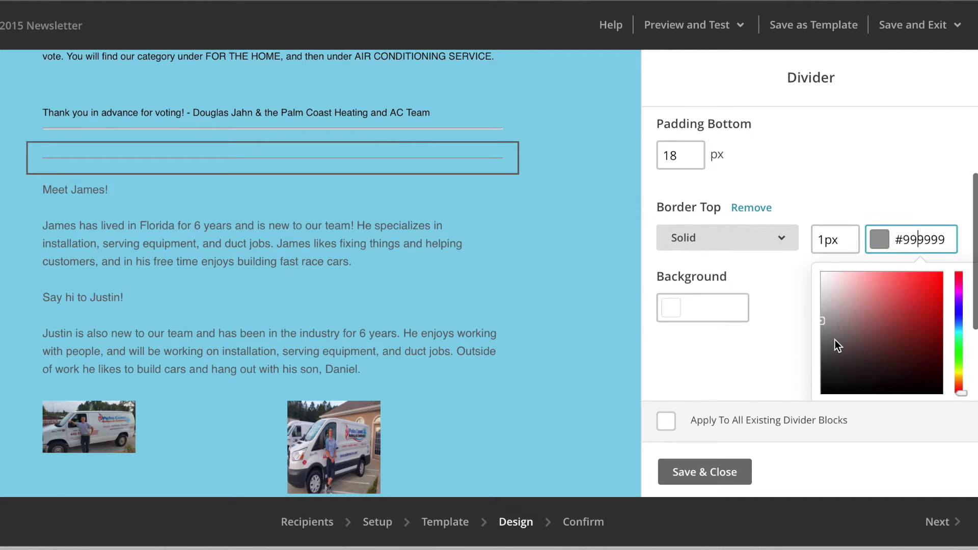
pyautogui.click(838, 356)
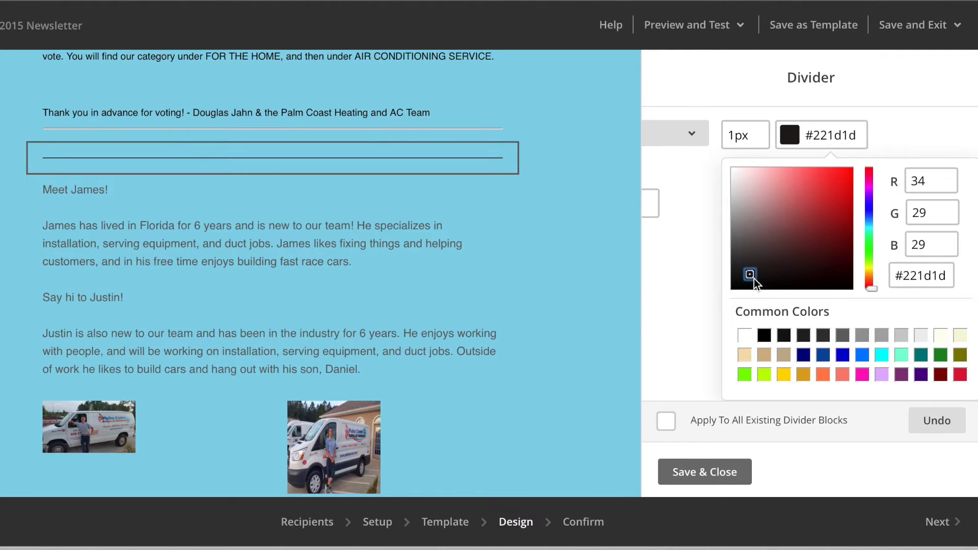
pyautogui.moveTo(749, 274); pyautogui.dragTo(738, 279)
pyautogui.click(683, 471)
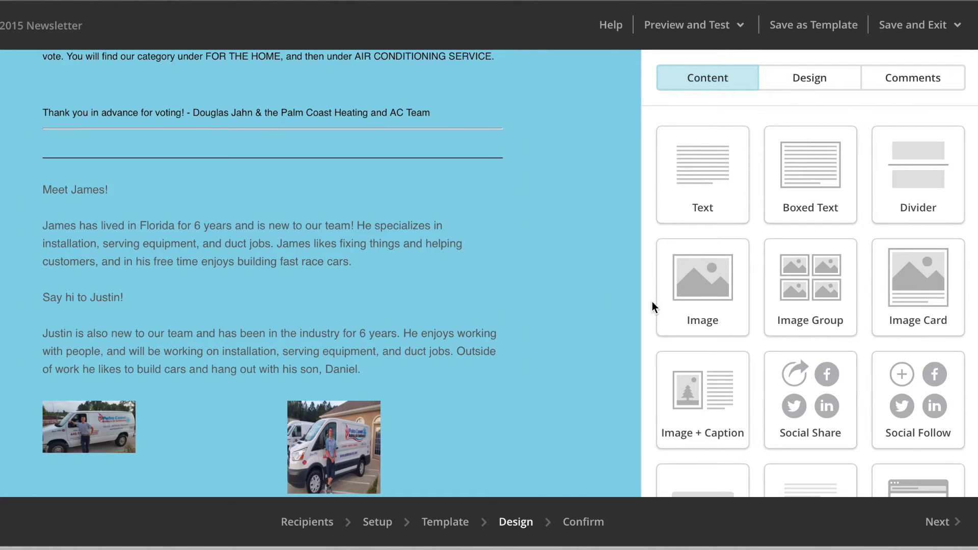
pyautogui.scroll(-2, 652, 304)
# From the Meet James text block, open the image library and choose the Justin Web 2 photo
pyautogui.scroll(-3, 461, 341)
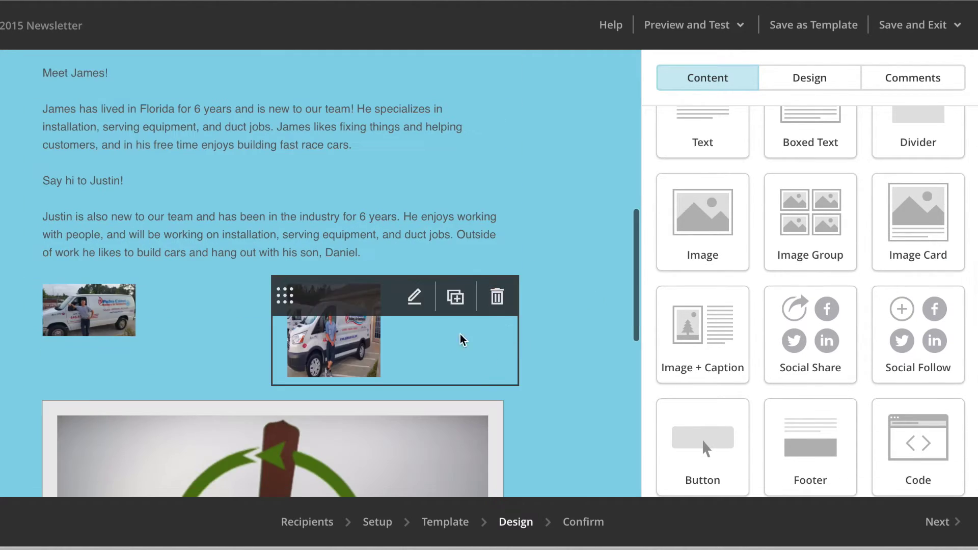
pyautogui.click(415, 76)
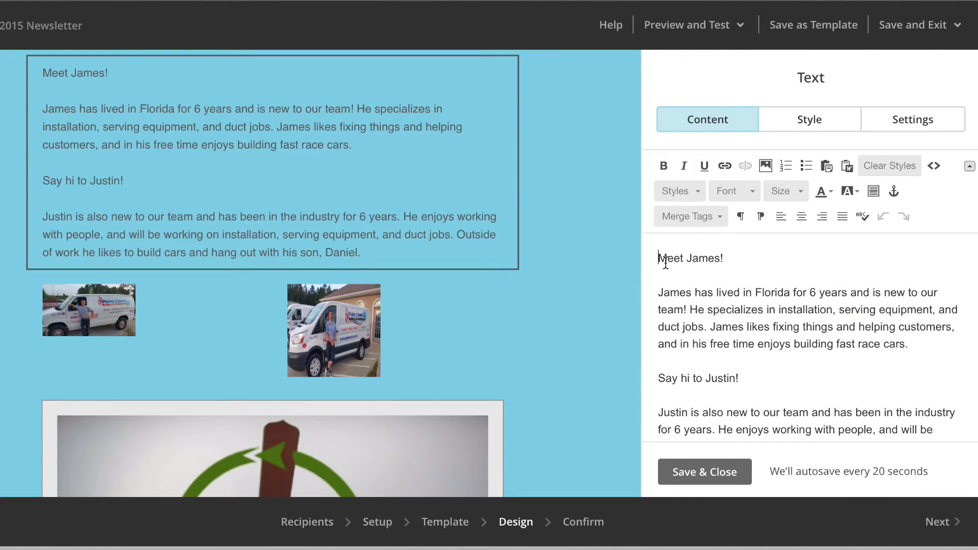
pyautogui.click(765, 166)
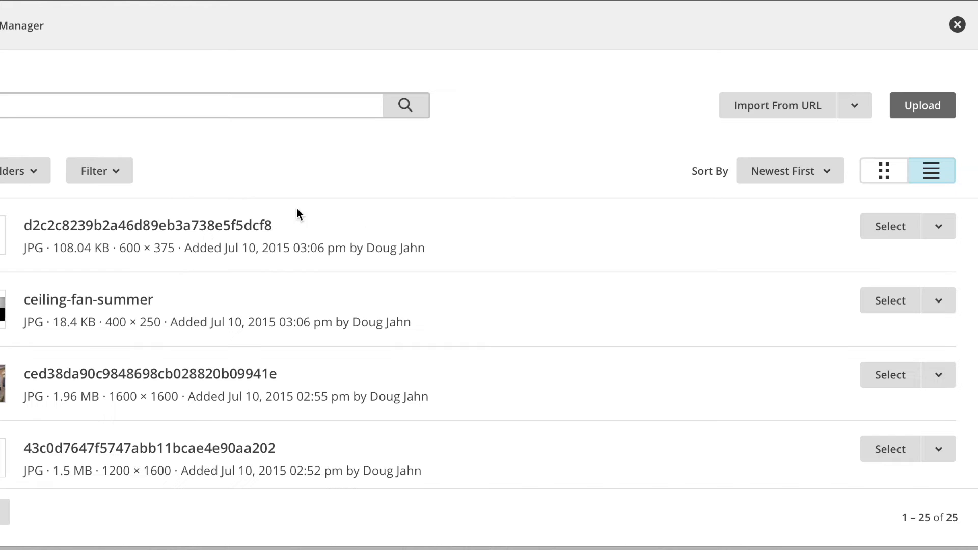
pyautogui.scroll(-7, 459, 341)
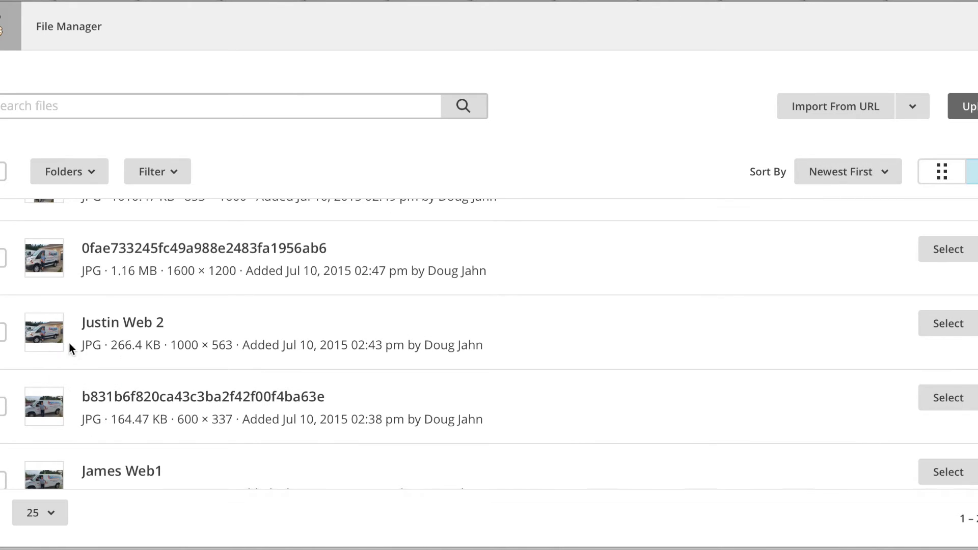
pyautogui.click(3, 333)
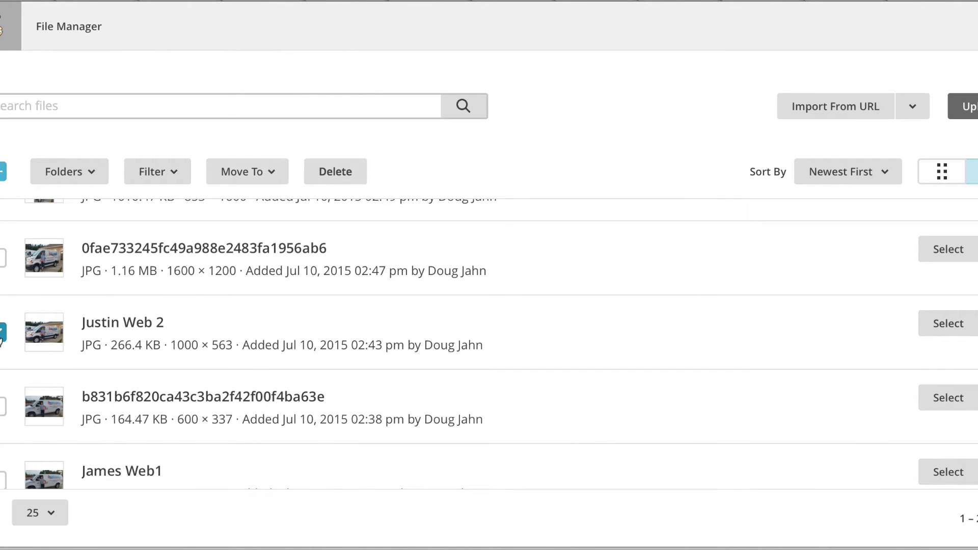
pyautogui.click(932, 328)
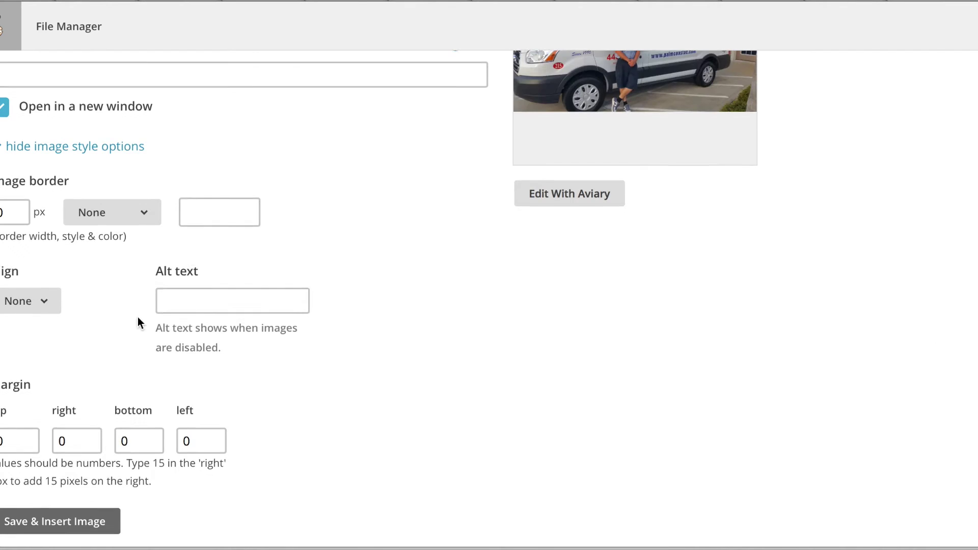
# Link the Justin Web 2 photo to the palmcoastac Facebook page and set its width to 225
pyautogui.scroll(-1, 138, 324)
pyautogui.scroll(3, 137, 323)
pyautogui.scroll(3, 138, 324)
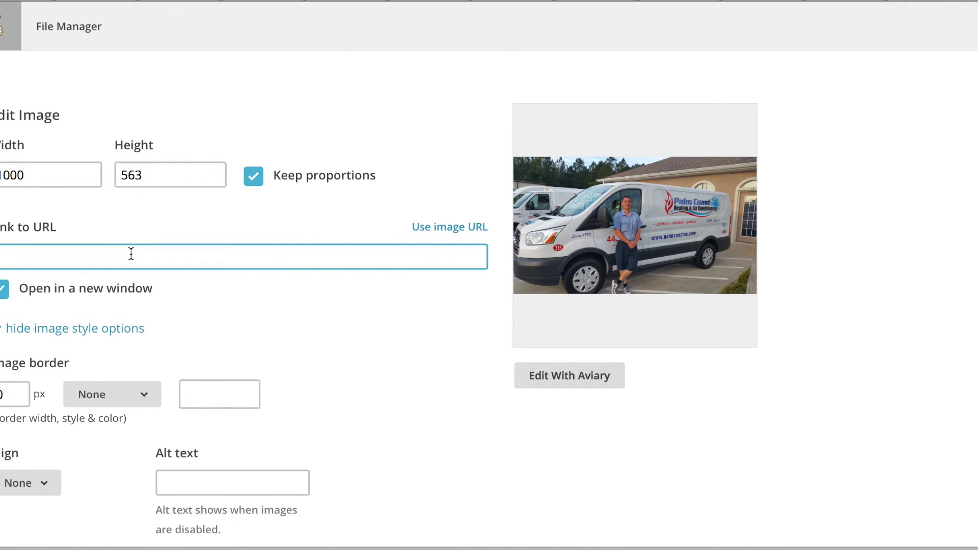
pyautogui.write('https://www.facebook.com/palmcoastac')
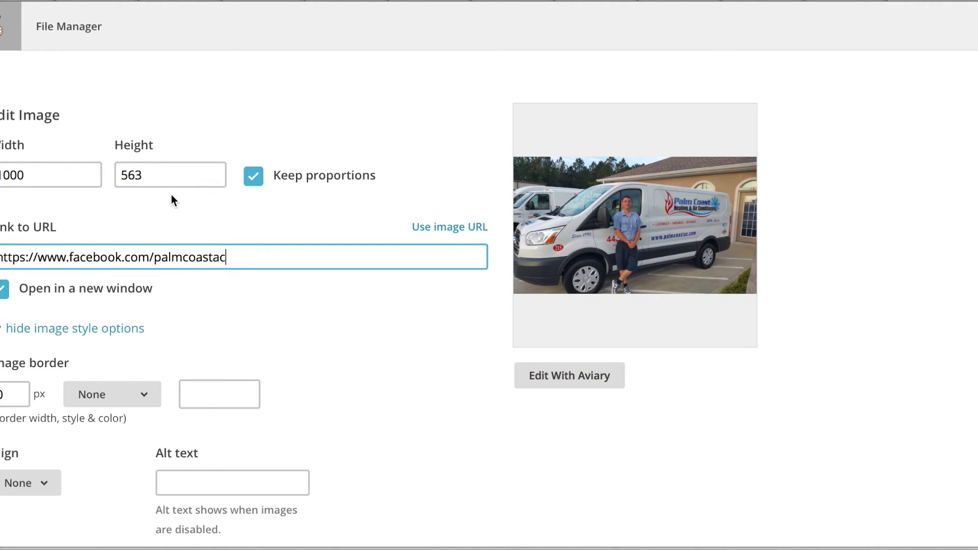
pyautogui.doubleClick(29, 174)
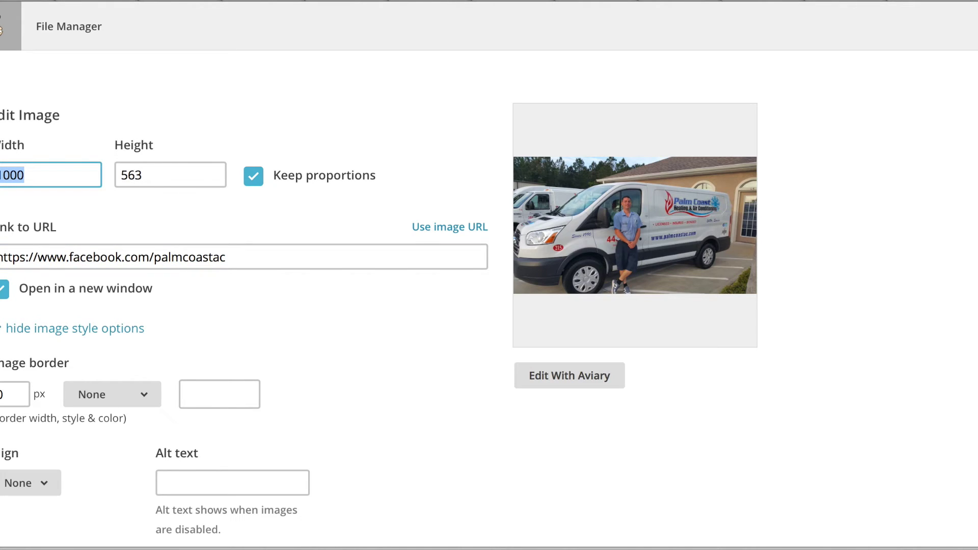
pyautogui.write('225')
pyautogui.press('Tab')
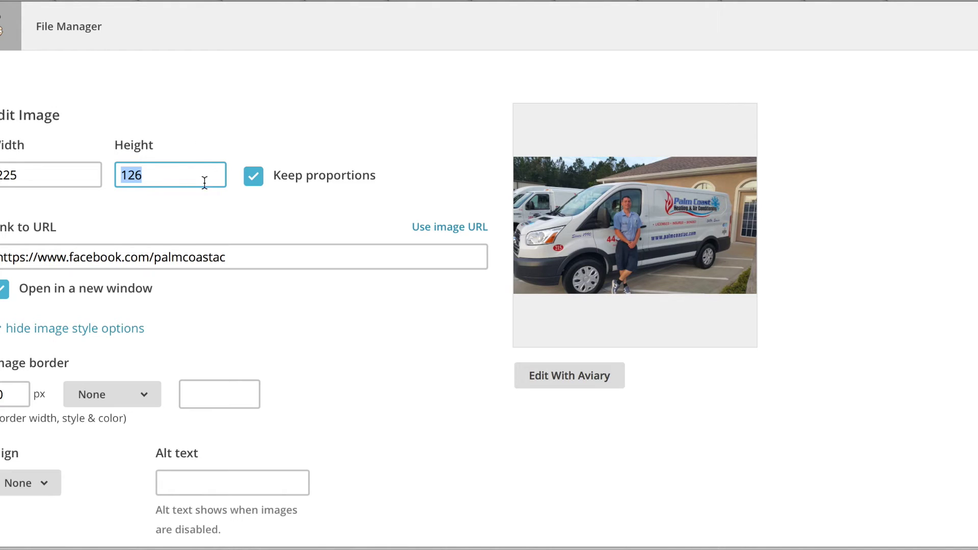
# Align the photo left with 5 px margins on all sides and insert it into the text
pyautogui.scroll(-5, 143, 193)
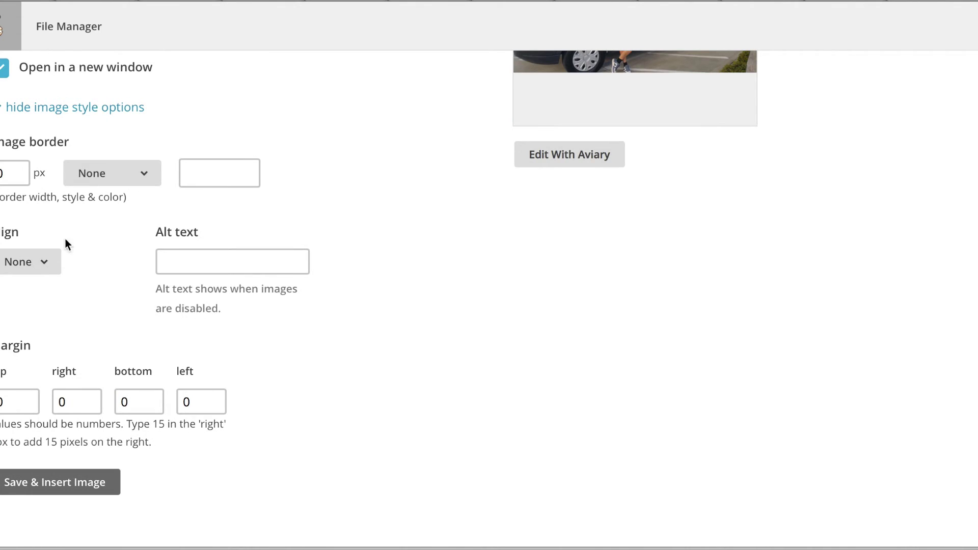
pyautogui.click(39, 261)
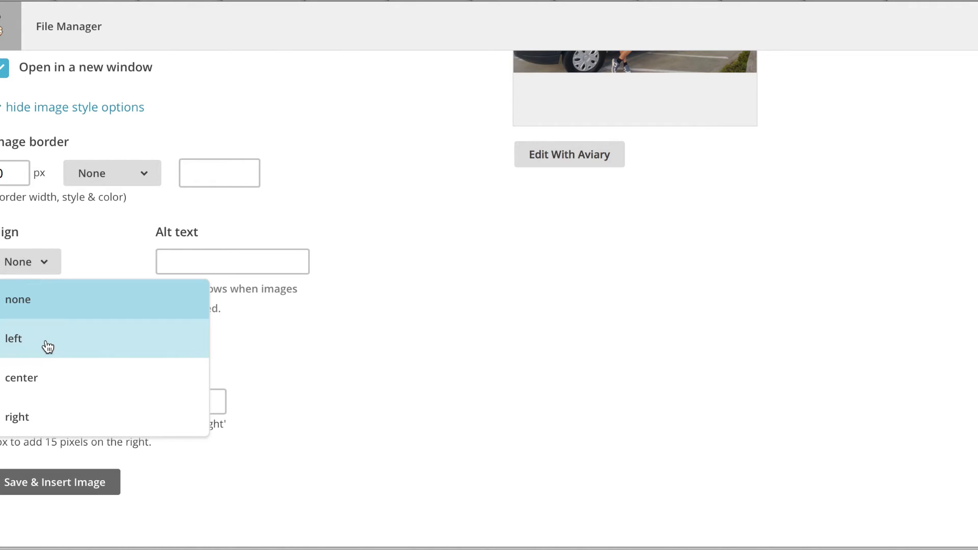
pyautogui.click(48, 340)
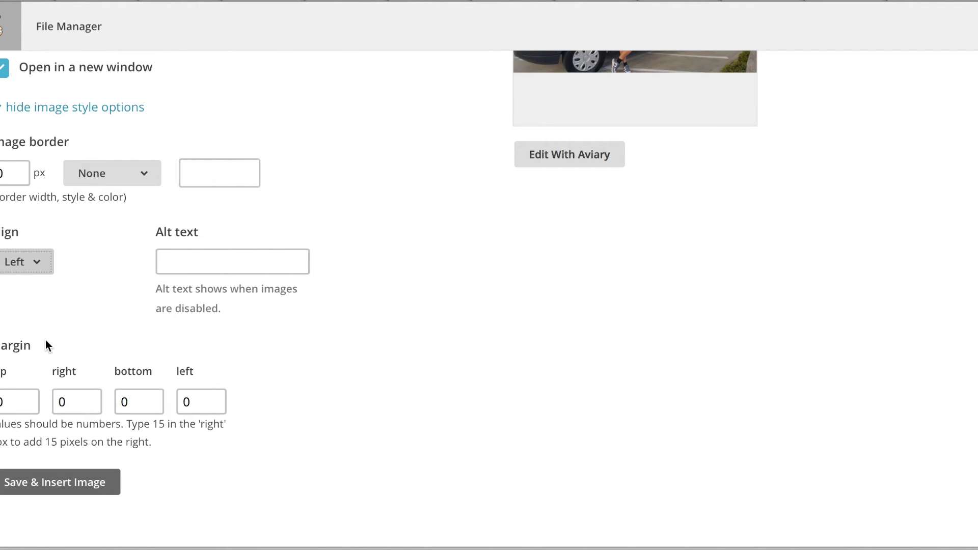
pyautogui.press('Tab')
pyautogui.write('5')
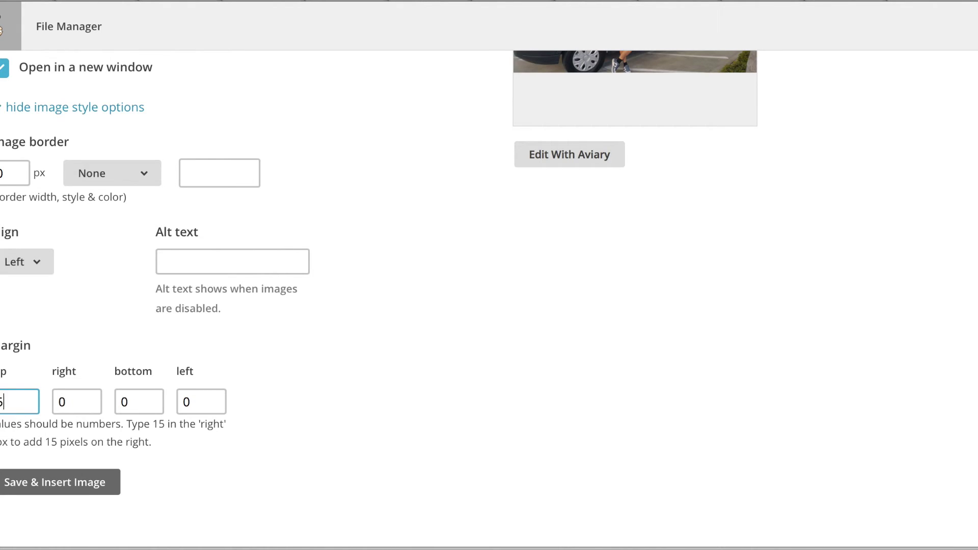
pyautogui.press('Tab')
pyautogui.write('5')
pyautogui.press('Tab')
pyautogui.write('5')
pyautogui.press('Tab')
pyautogui.write('5')
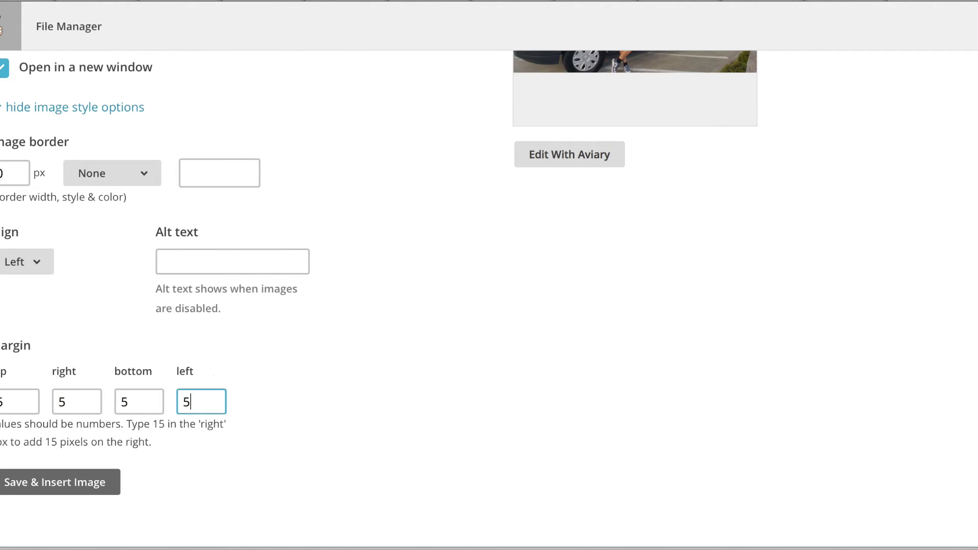
pyautogui.moveTo(18, 315)
pyautogui.scroll(5, 546, 96)
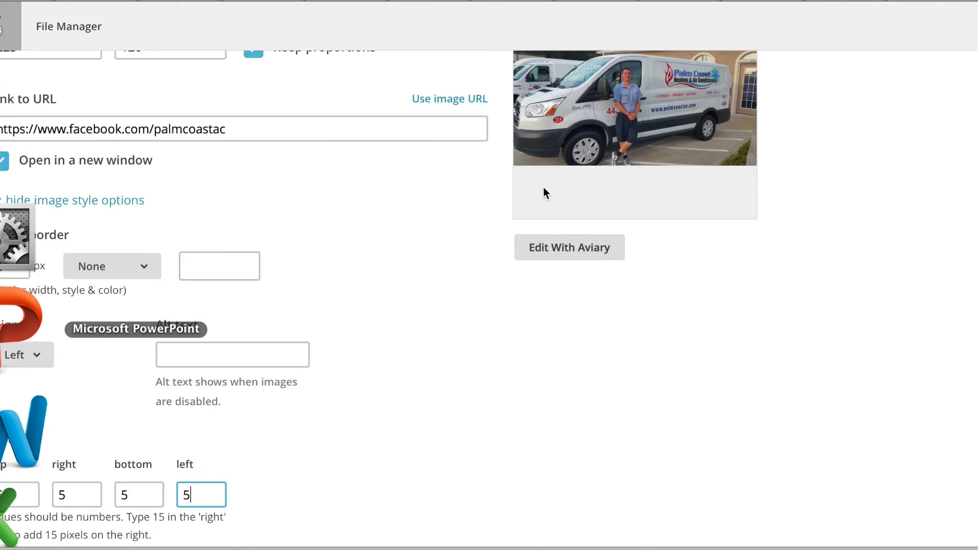
pyautogui.scroll(-5, 217, 469)
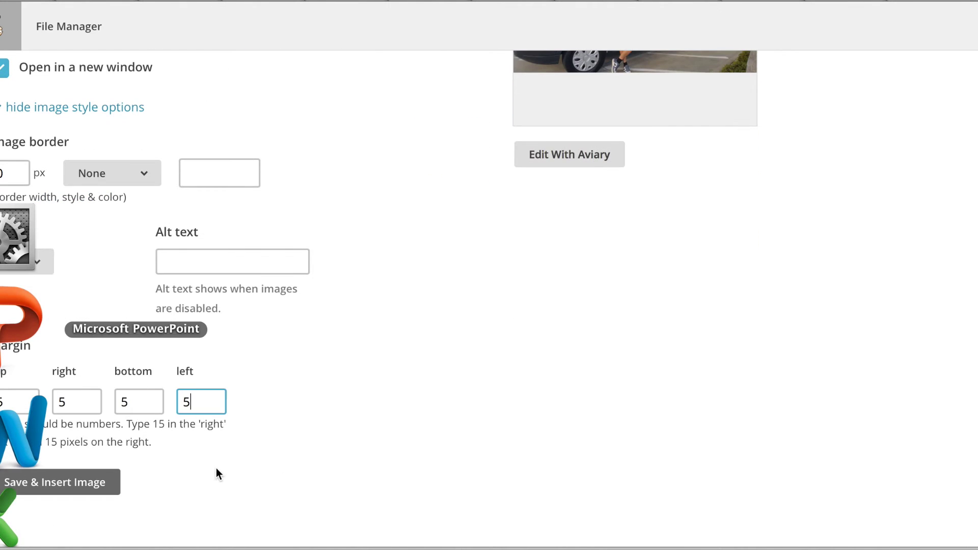
pyautogui.click(153, 476)
pyautogui.click(62, 496)
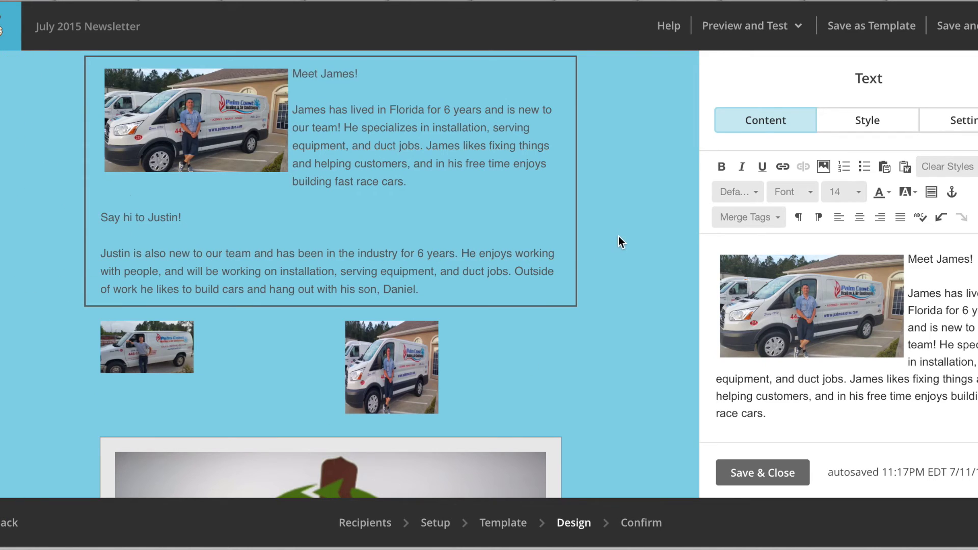
# Delete the standalone van photo block below and right of the Meet James text
pyautogui.scroll(2, 521, 215)
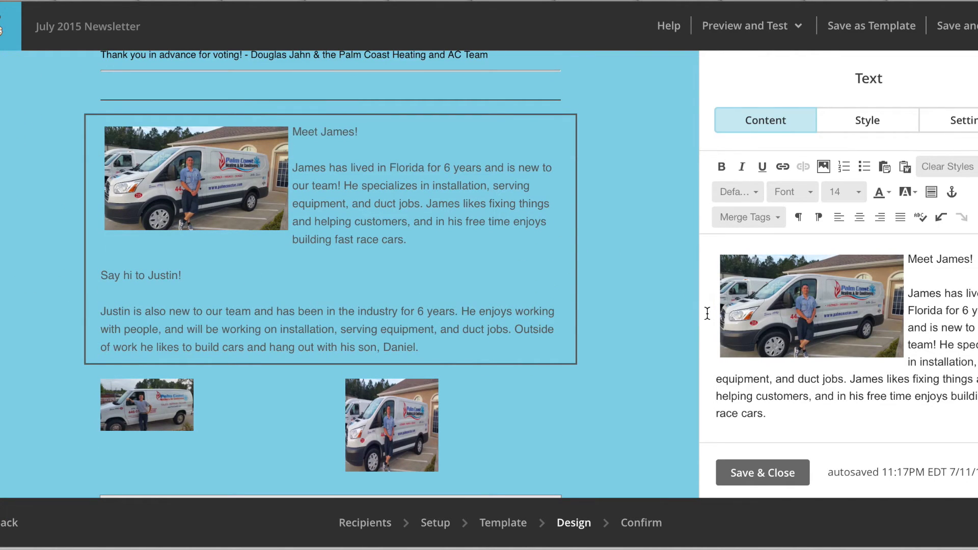
pyautogui.click(555, 391)
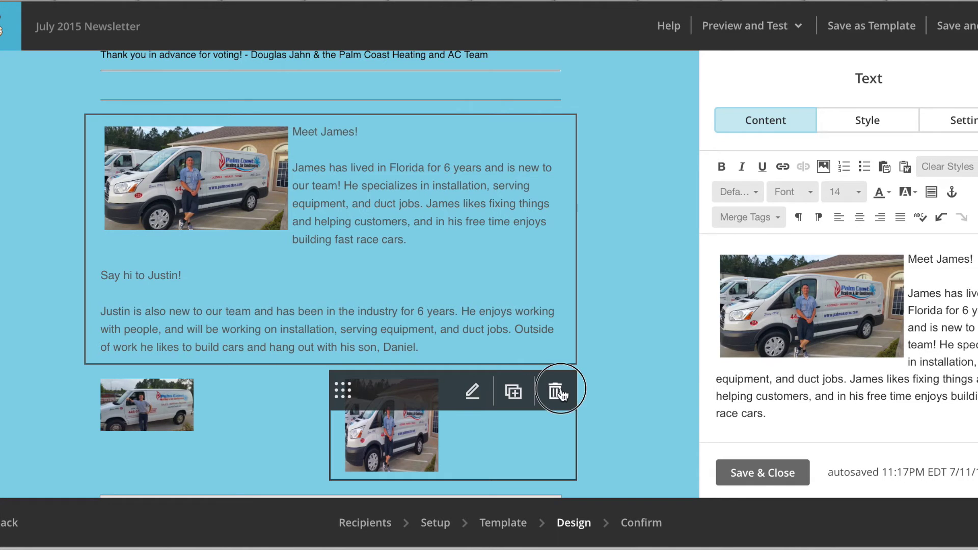
pyautogui.click(317, 349)
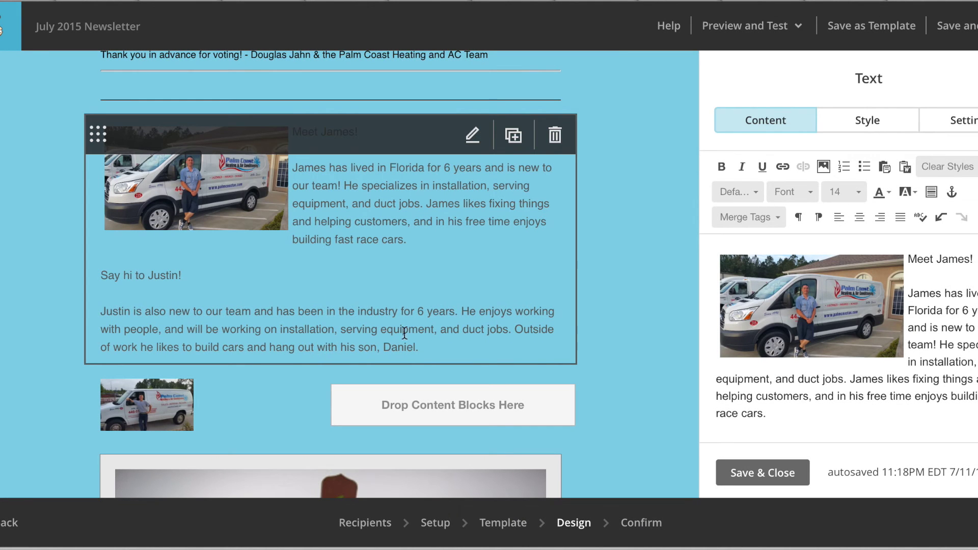
pyautogui.scroll(-4, 808, 347)
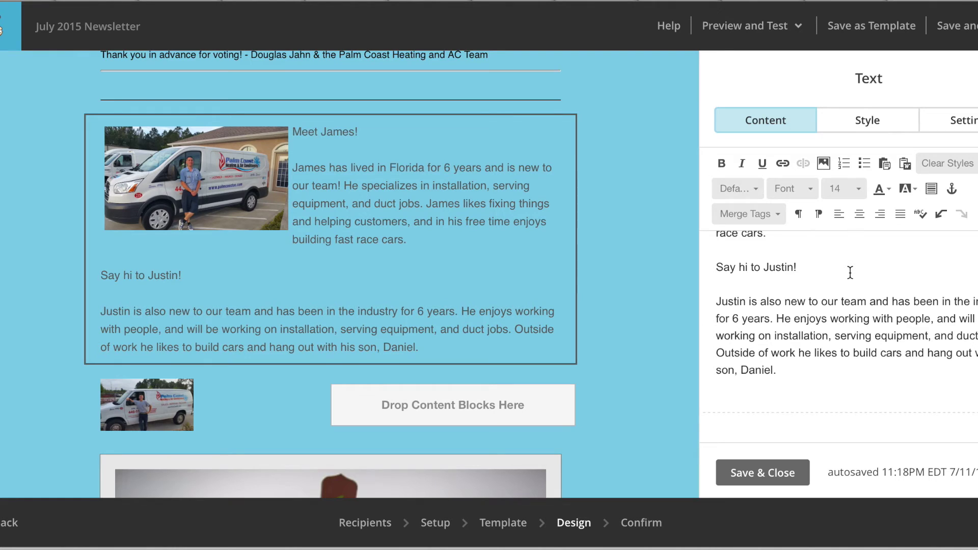
# Open the image library from the team text block and choose the James Web1 photo
pyautogui.click(824, 164)
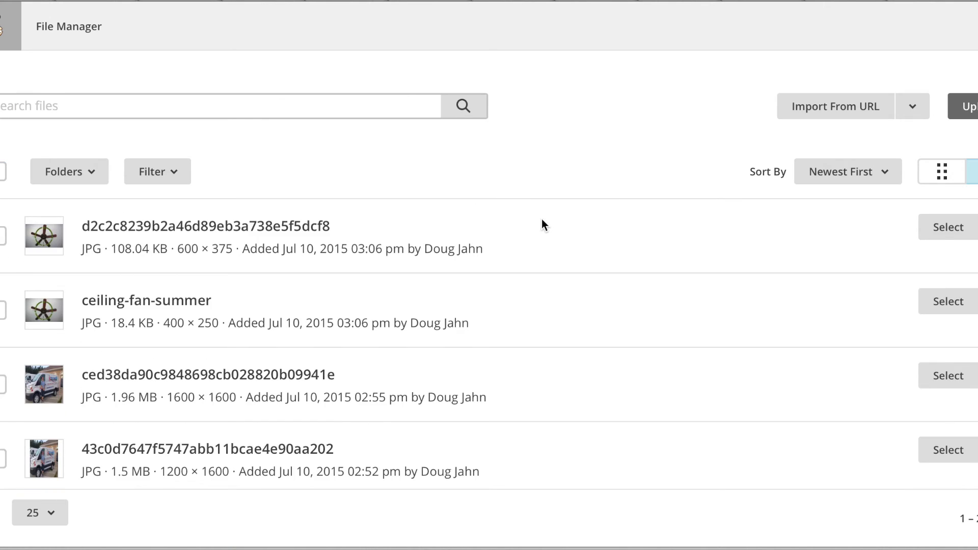
pyautogui.scroll(-2, 542, 220)
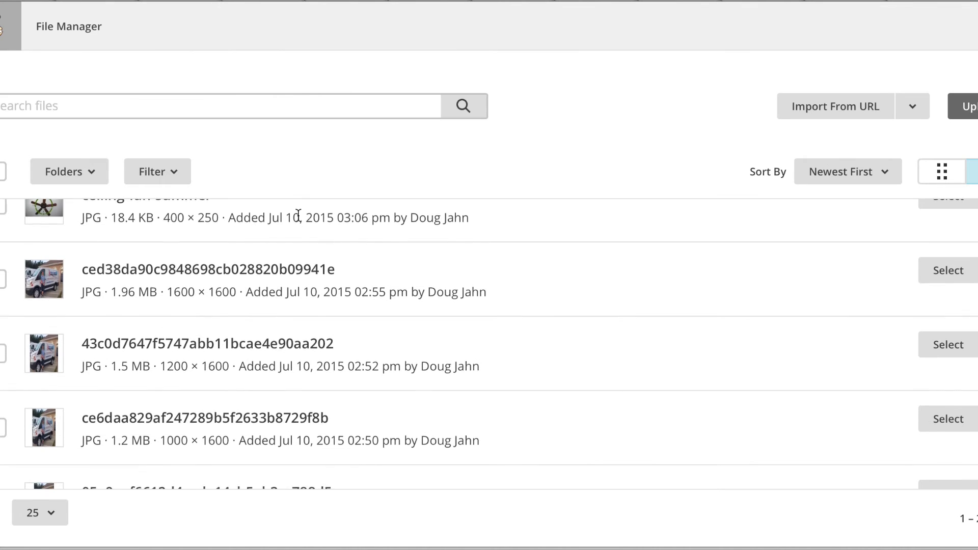
pyautogui.scroll(-7, 297, 216)
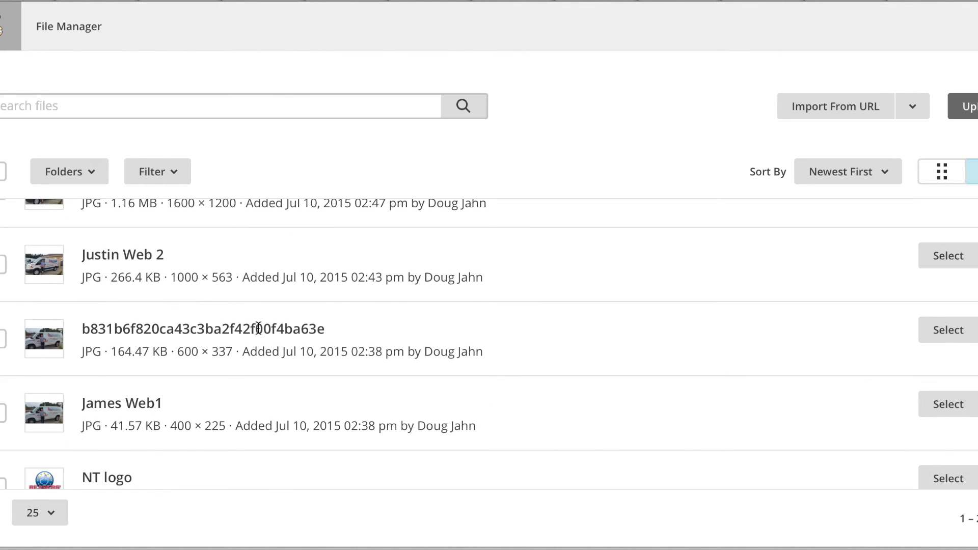
pyautogui.click(2, 414)
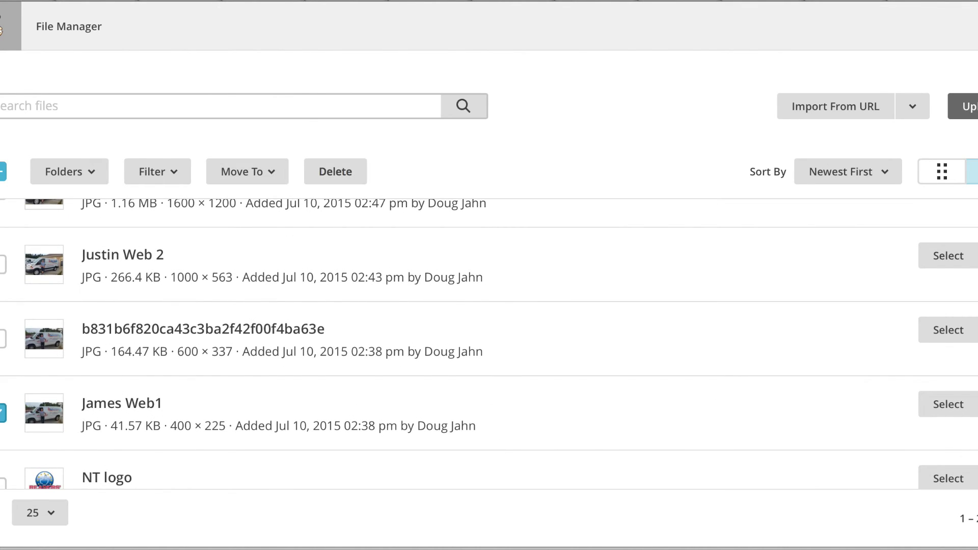
pyautogui.click(947, 412)
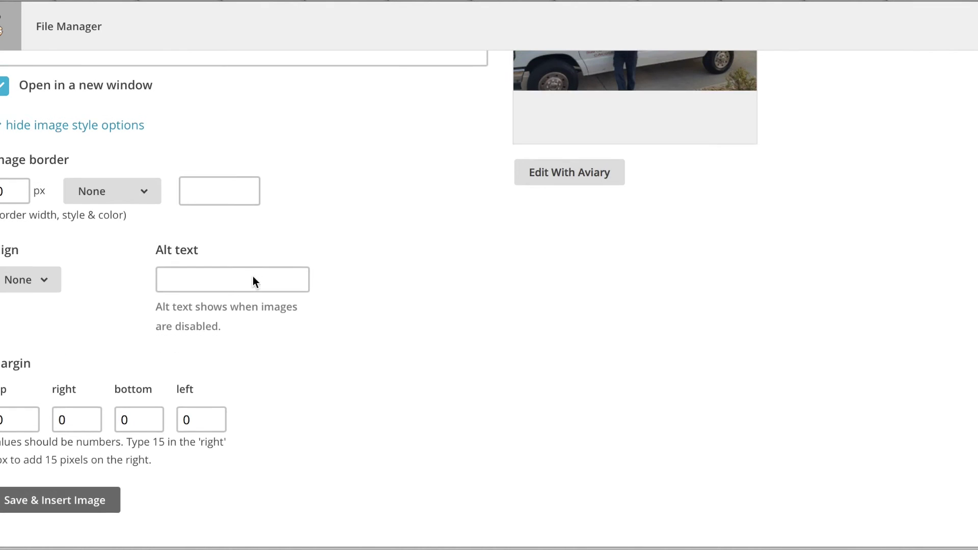
# Link the James Web1 image to the Facebook page and set its width to 225
pyautogui.scroll(4, 253, 277)
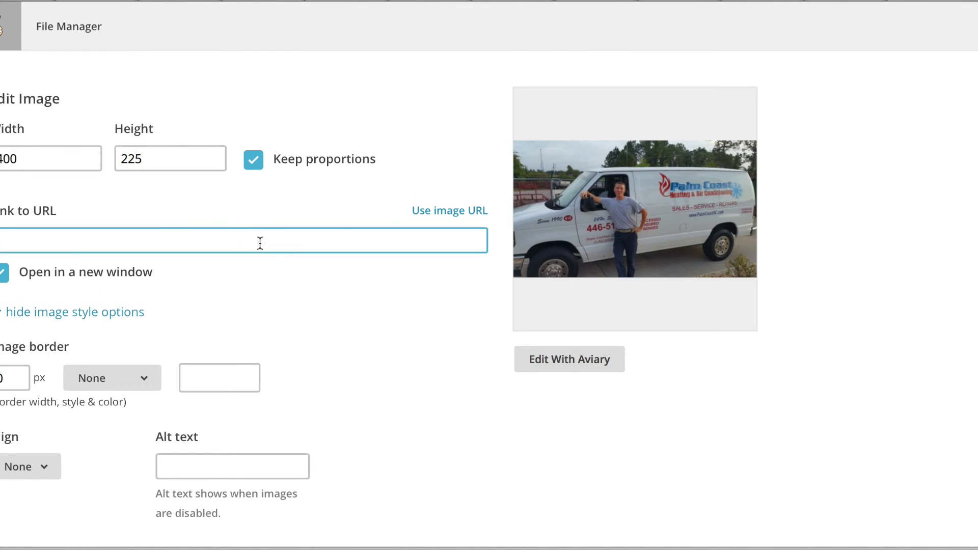
pyautogui.write('https://www.facebook.com/palmcoastac')
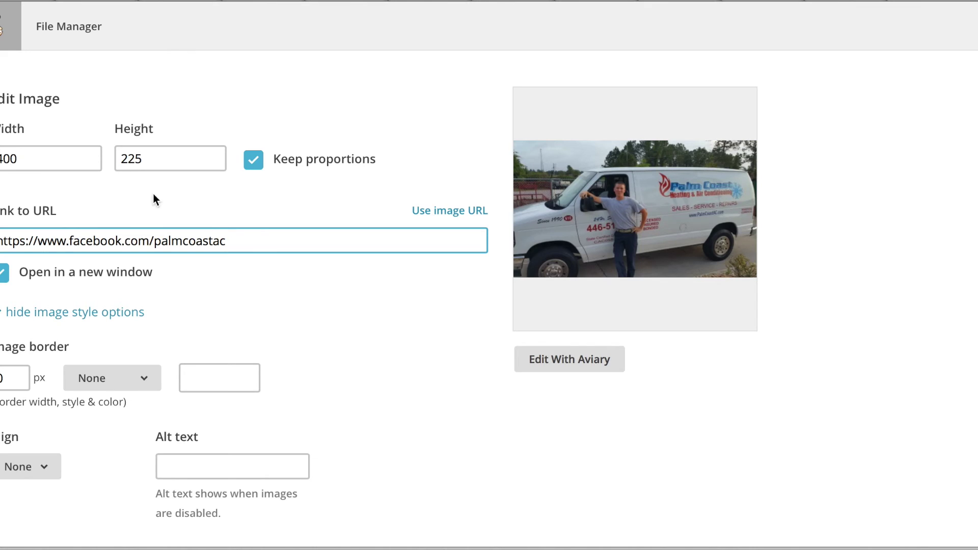
pyautogui.doubleClick(32, 159)
pyautogui.write('225')
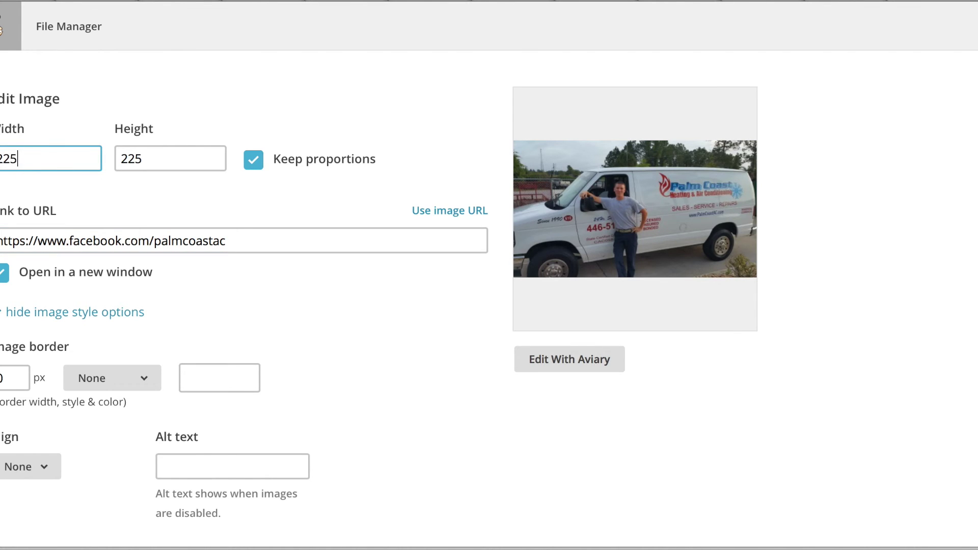
pyautogui.press('Tab')
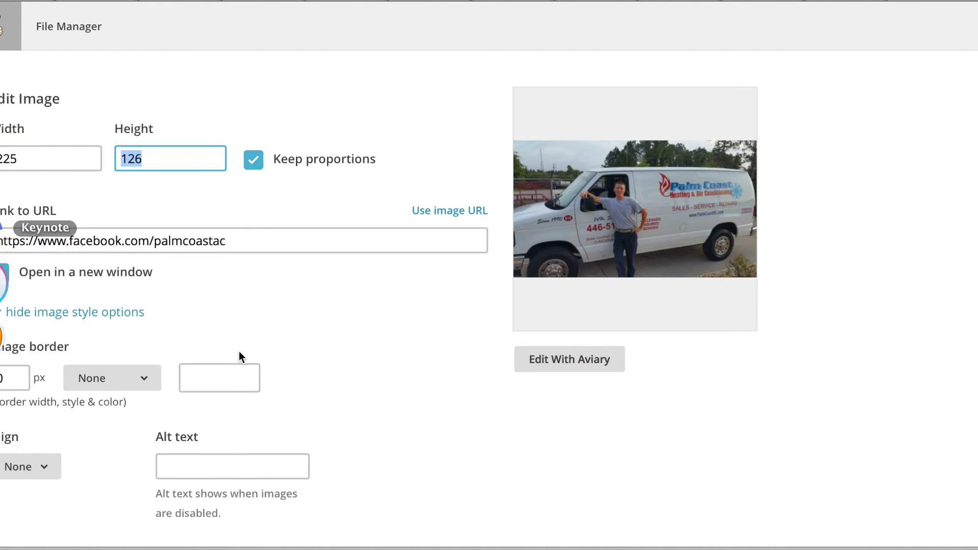
# Align the image right with 5 px margins and insert it into the text
pyautogui.scroll(-4, 239, 353)
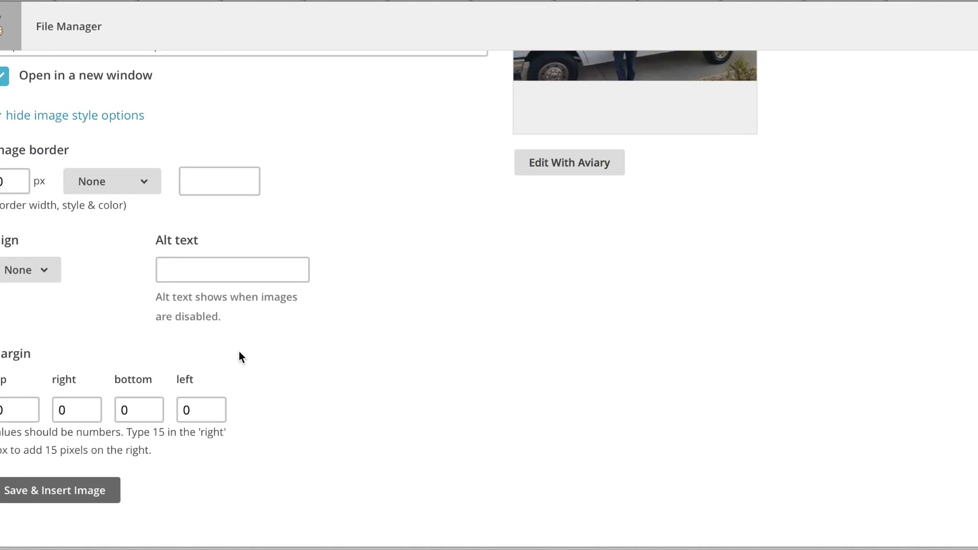
pyautogui.click(54, 262)
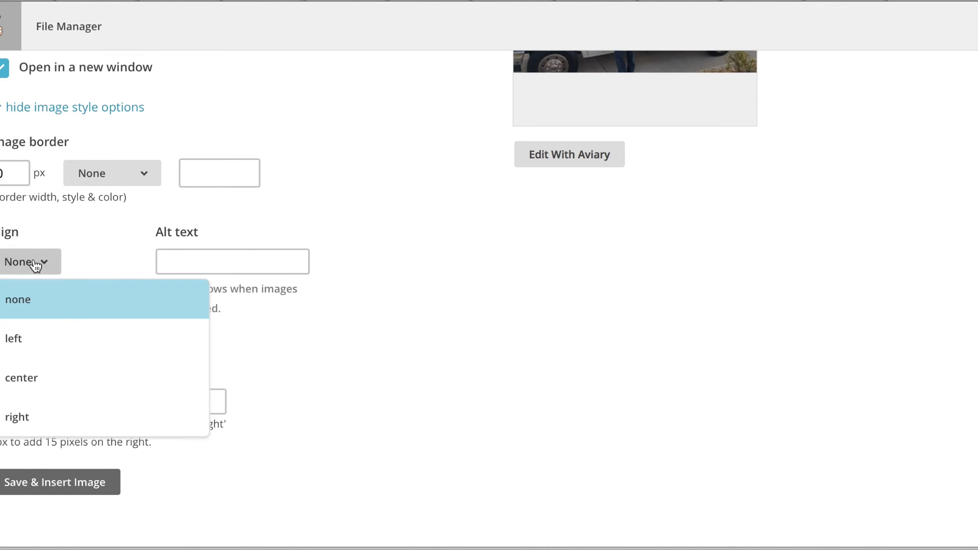
pyautogui.click(43, 424)
pyautogui.click(28, 406)
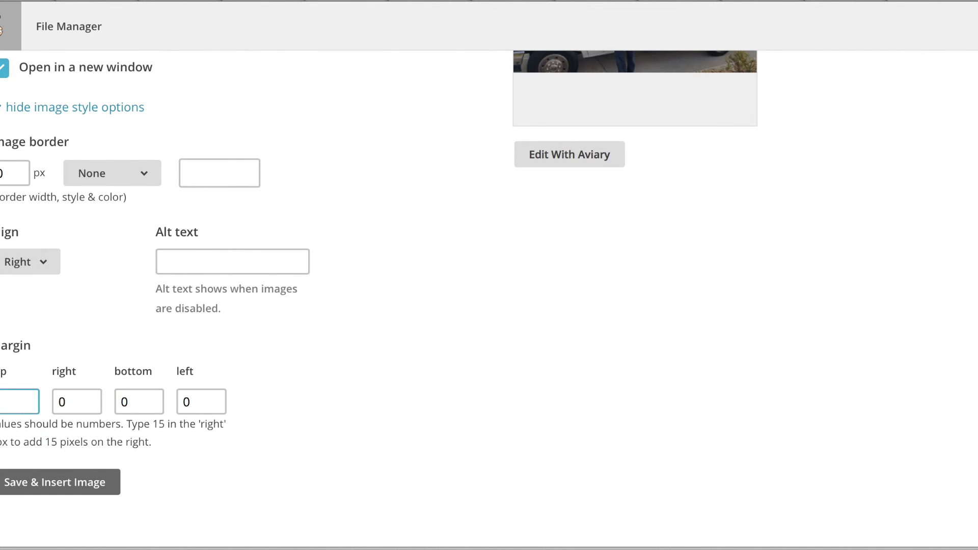
pyautogui.write('5')
pyautogui.press('Tab')
pyautogui.write('5')
pyautogui.press('Tab')
pyautogui.write('5')
pyautogui.press('Tab')
pyautogui.scroll(1, 379, 280)
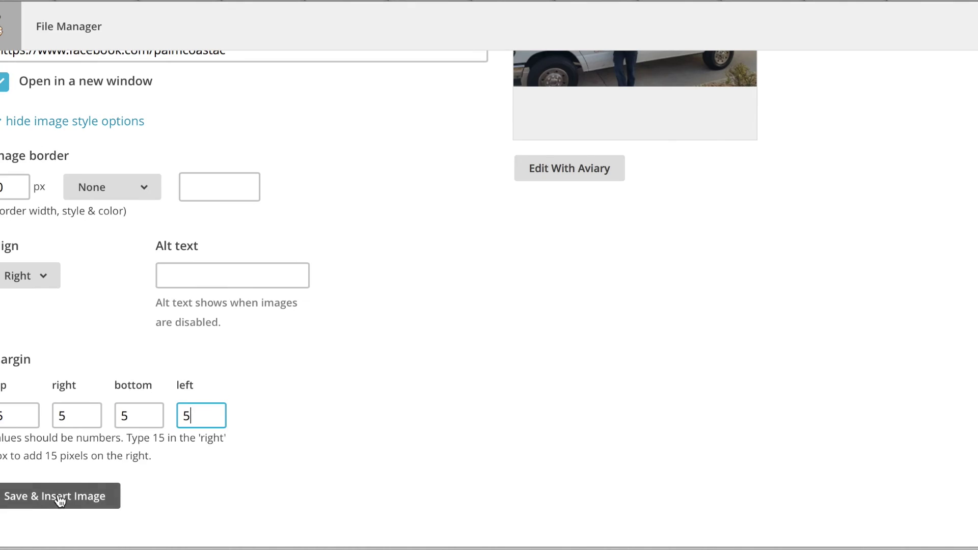
pyautogui.click(57, 496)
# Delete the small leftover image block
pyautogui.scroll(-3, 204, 489)
pyautogui.click(308, 335)
pyautogui.click(316, 352)
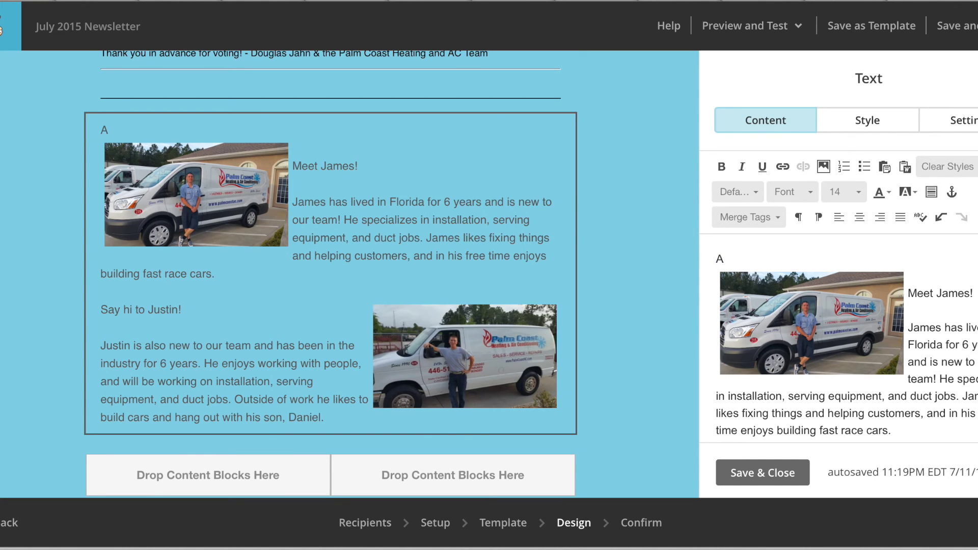
# Head the text block with 'Meet Our Newest Team Members!' and remove the extra gap before Meet James!
pyautogui.press('BackSpace')
pyautogui.write('A')
pyautogui.press('BackSpace')
pyautogui.write('W')
pyautogui.press('BackSpace')
pyautogui.write('Meet Our New')
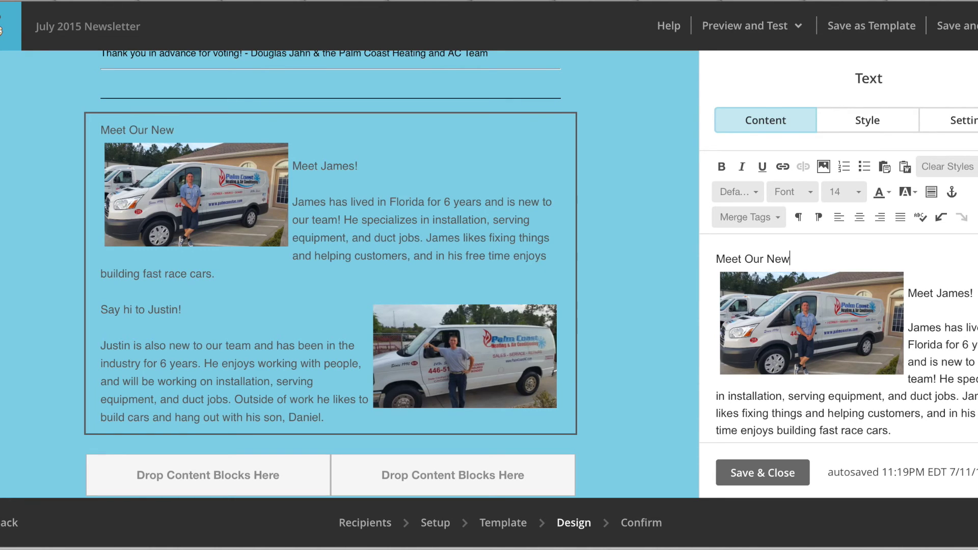
pyautogui.write('est Team Members')
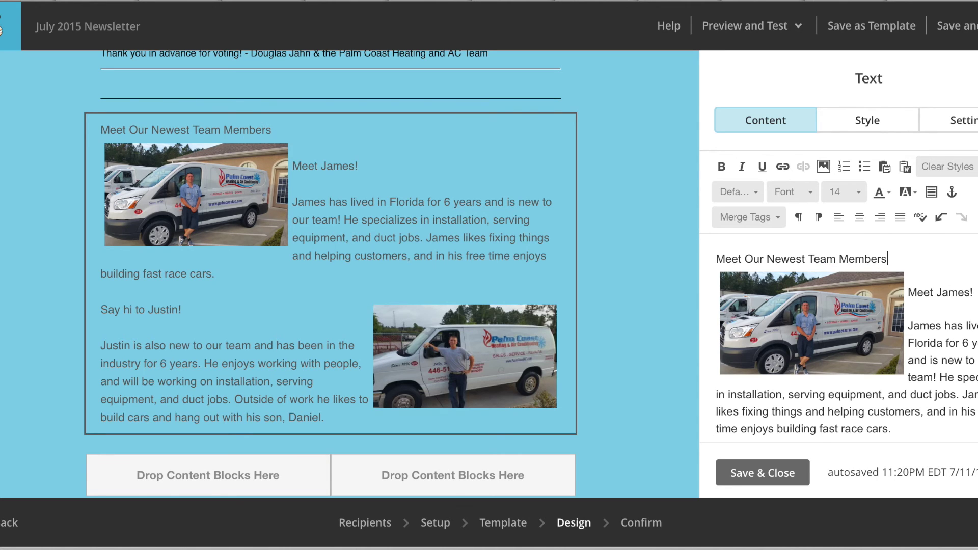
pyautogui.write('!')
pyautogui.press('Return')
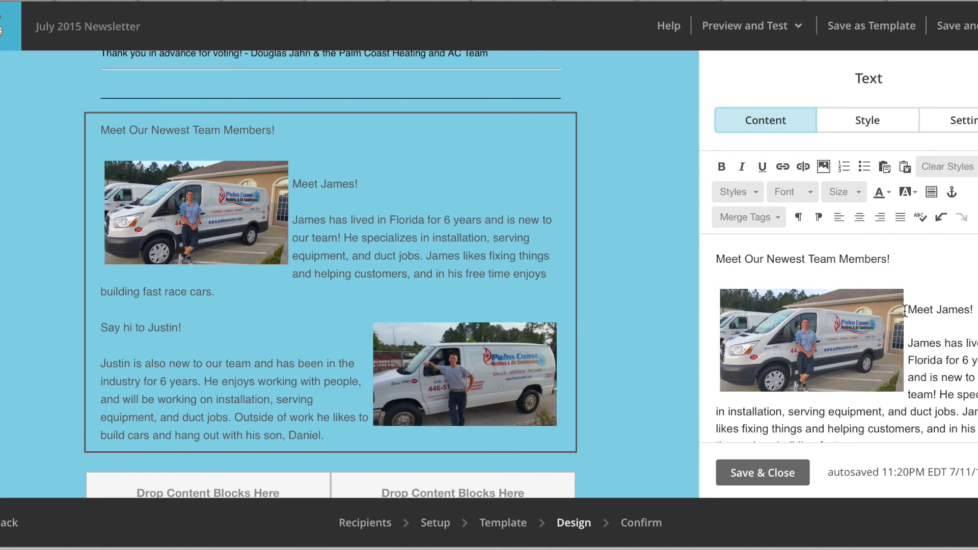
pyautogui.click(904, 310)
pyautogui.press('BackSpace')
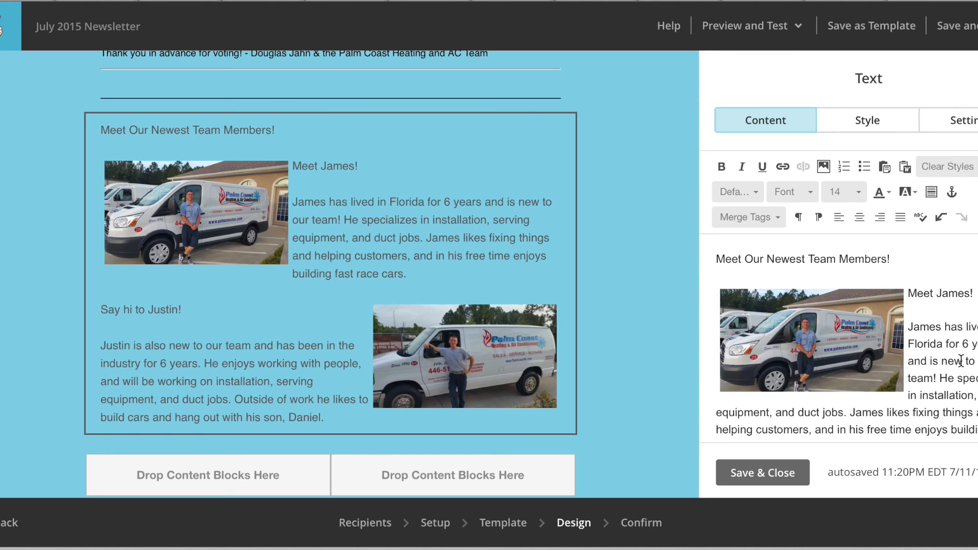
pyautogui.hotkey('ctrl', 'a')
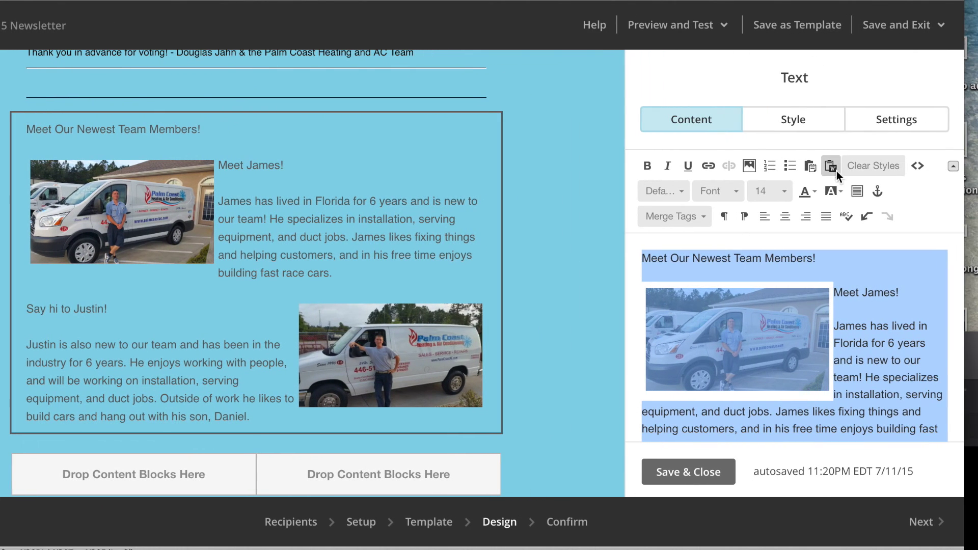
# Colour all of the team block's text black and save the block
pyautogui.click(813, 198)
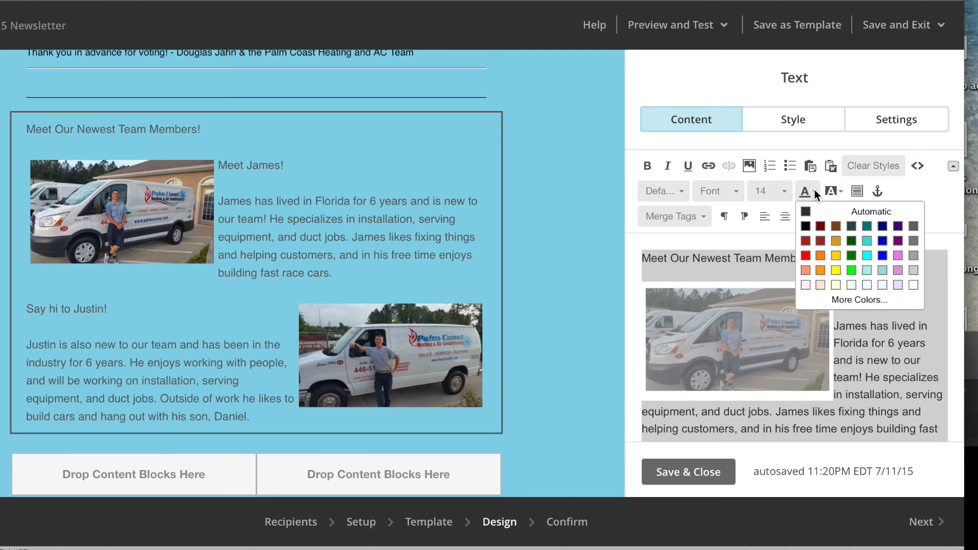
pyautogui.click(810, 218)
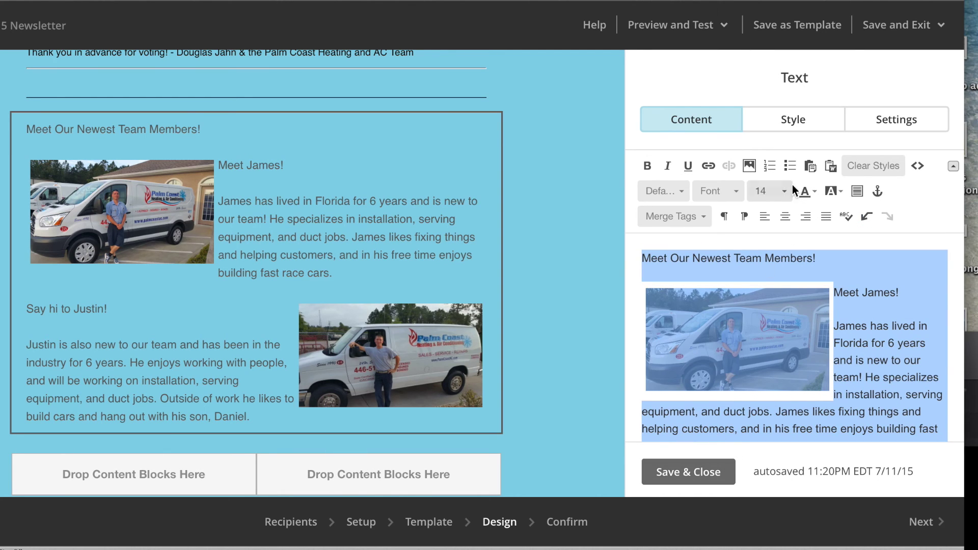
pyautogui.click(815, 192)
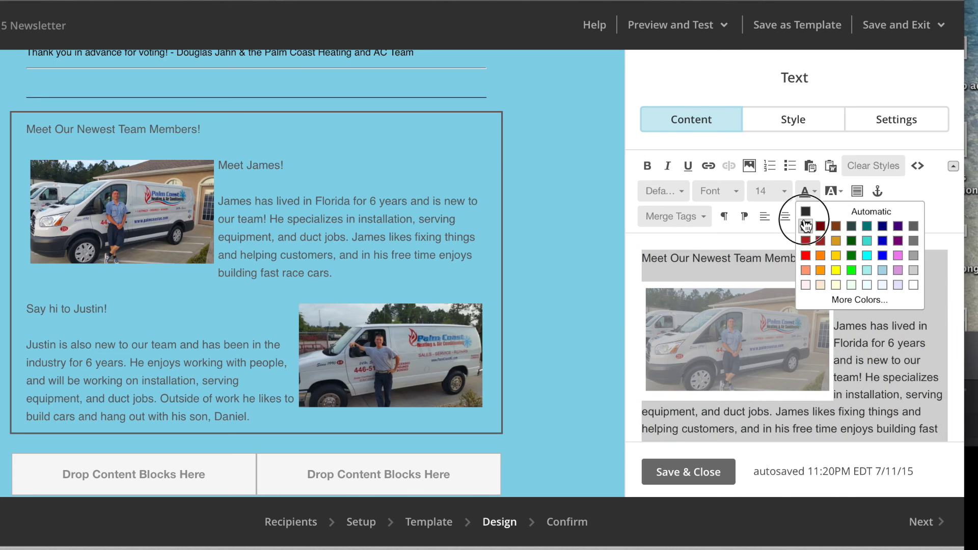
pyautogui.click(806, 225)
pyautogui.click(724, 481)
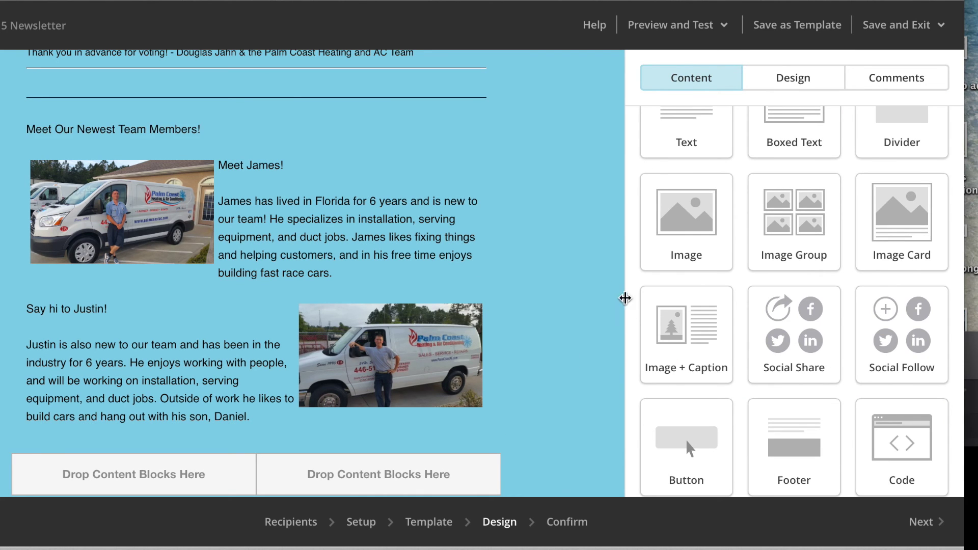
# Reopen the team block and change 'Say hi to Justin!' to 'Say Hello to Justin!'
pyautogui.click(328, 217)
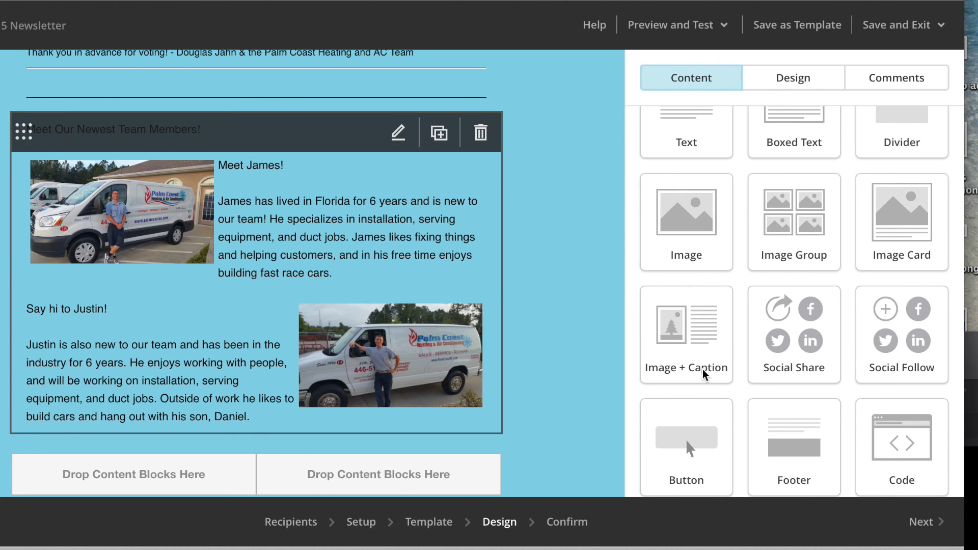
pyautogui.scroll(-3, 702, 369)
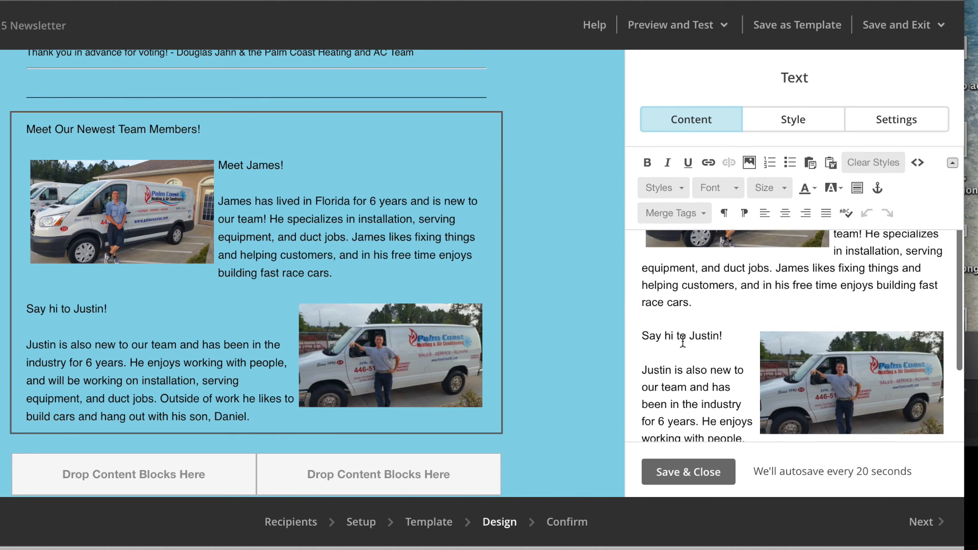
pyautogui.click(666, 336)
pyautogui.press('BackSpace')
pyautogui.write('H')
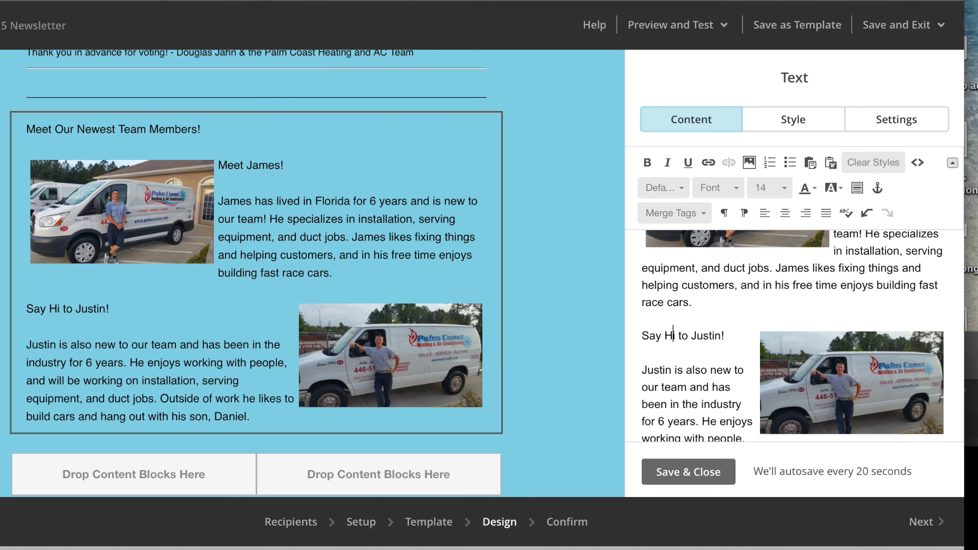
pyautogui.press('BackSpace')
pyautogui.write('ello')
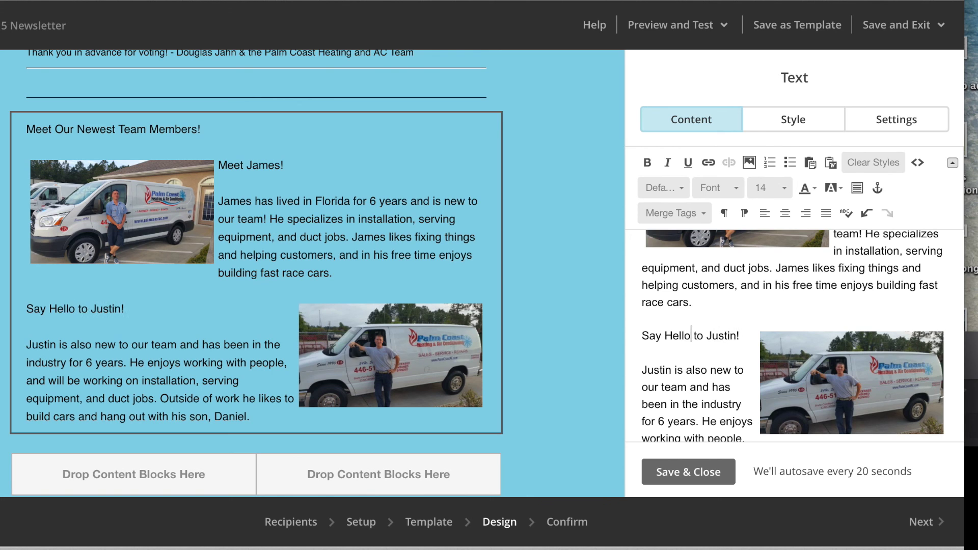
# Save the 'Say Hello to Justin!' edit and review the block on the canvas
pyautogui.click(723, 478)
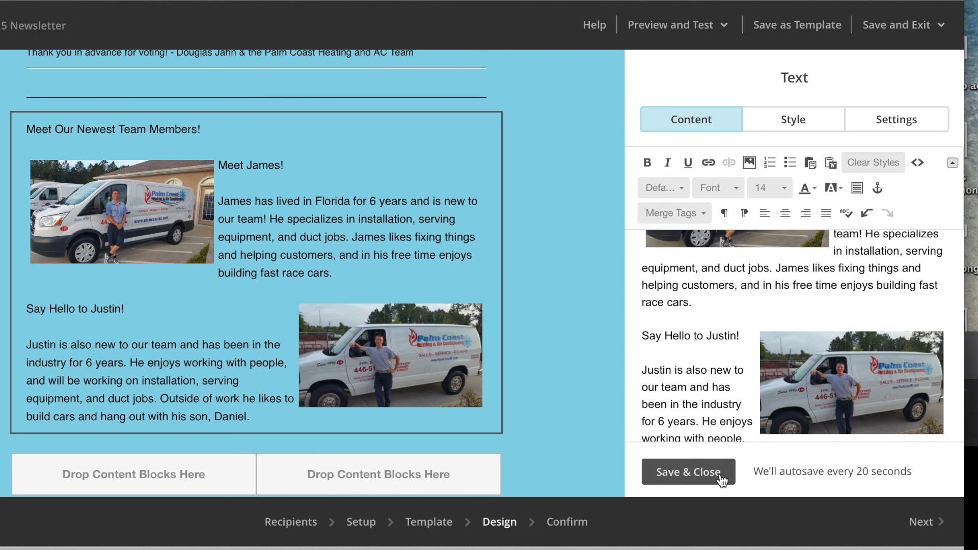
pyautogui.scroll(-3, 497, 393)
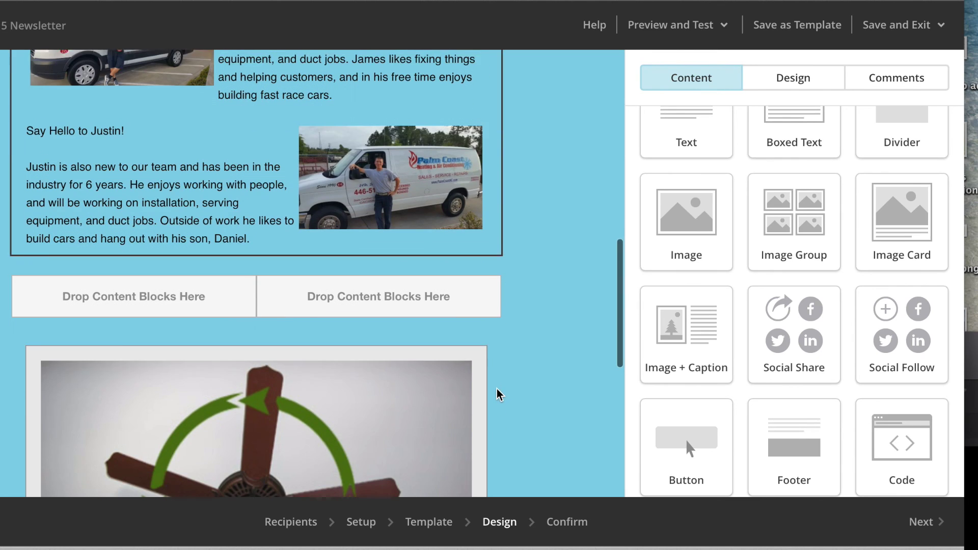
pyautogui.scroll(6, 498, 393)
pyautogui.scroll(-4, 497, 392)
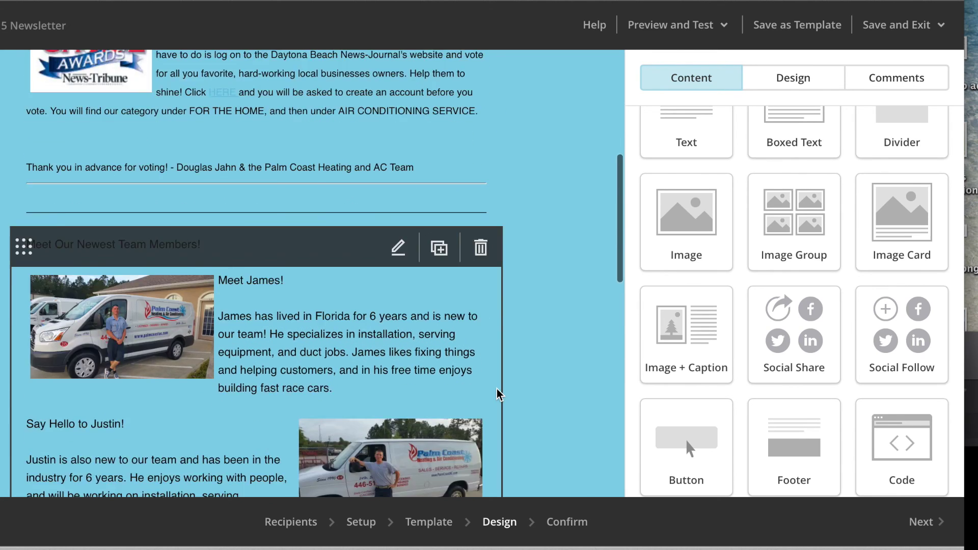